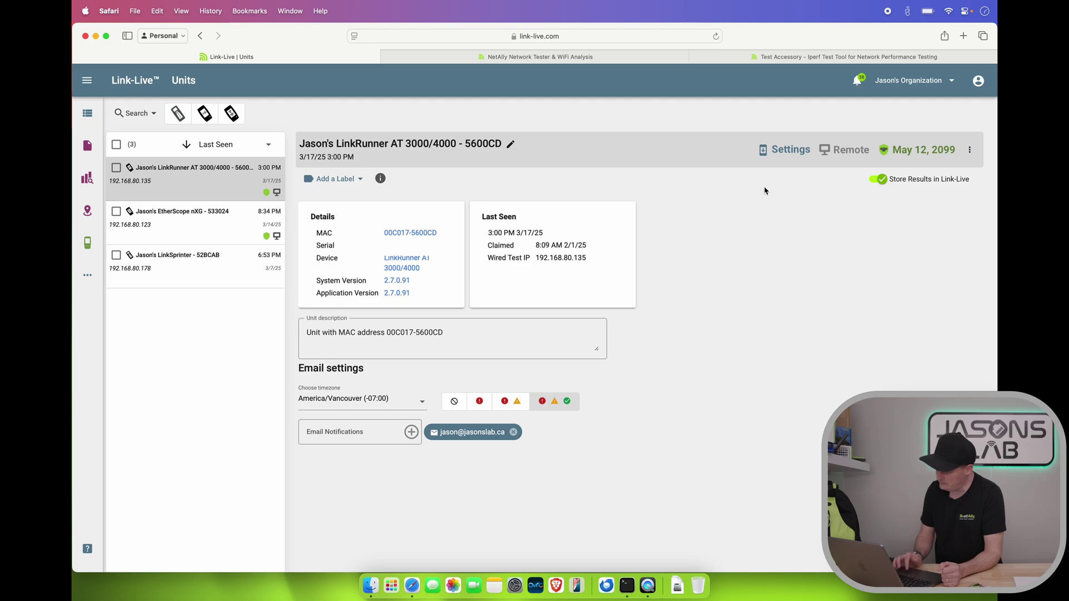
# Launch the iPerf app on the LinkRunner AT over a remote session, then close and reopen the remote view.
pyautogui.click(848, 152)
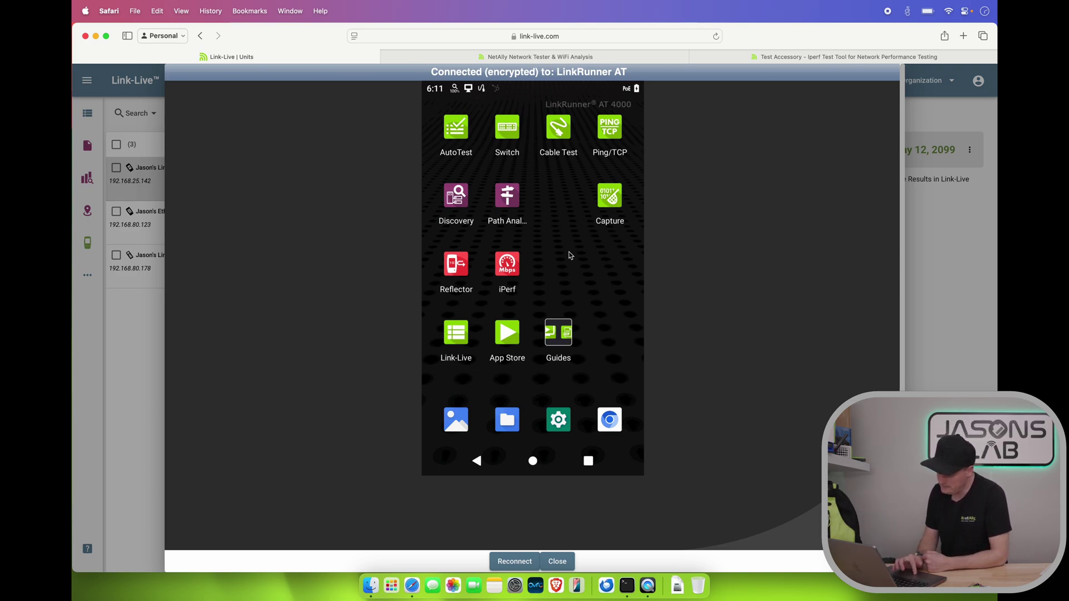
pyautogui.click(508, 271)
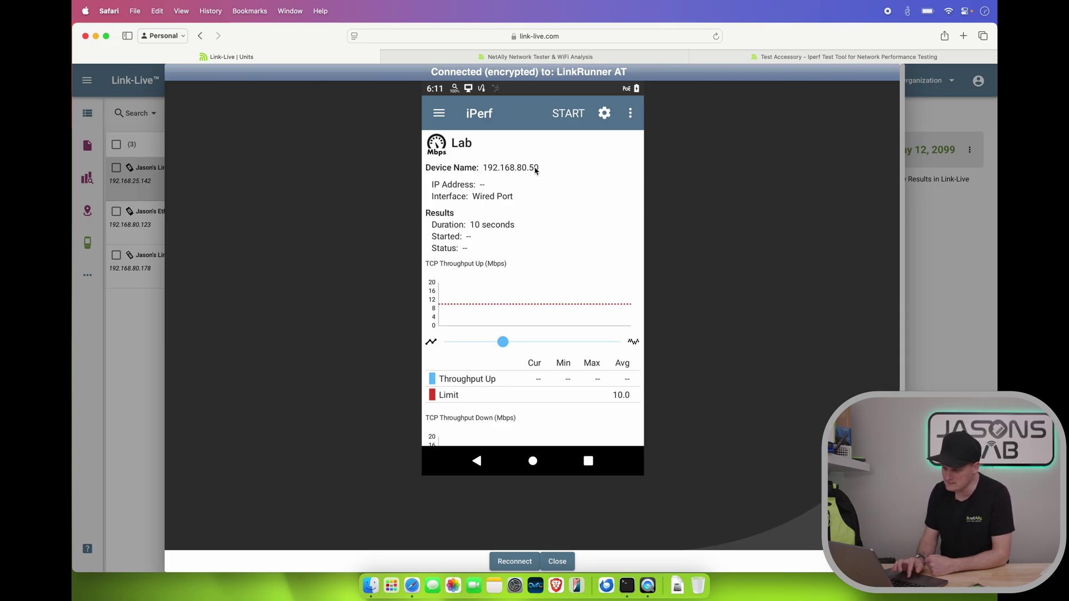
pyautogui.click(557, 561)
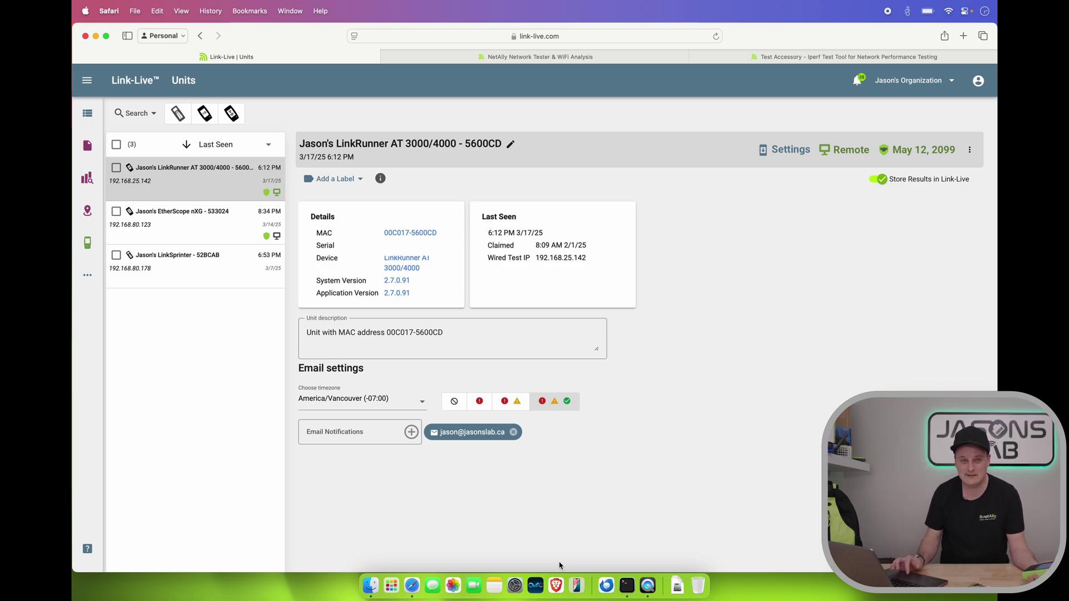
pyautogui.click(846, 151)
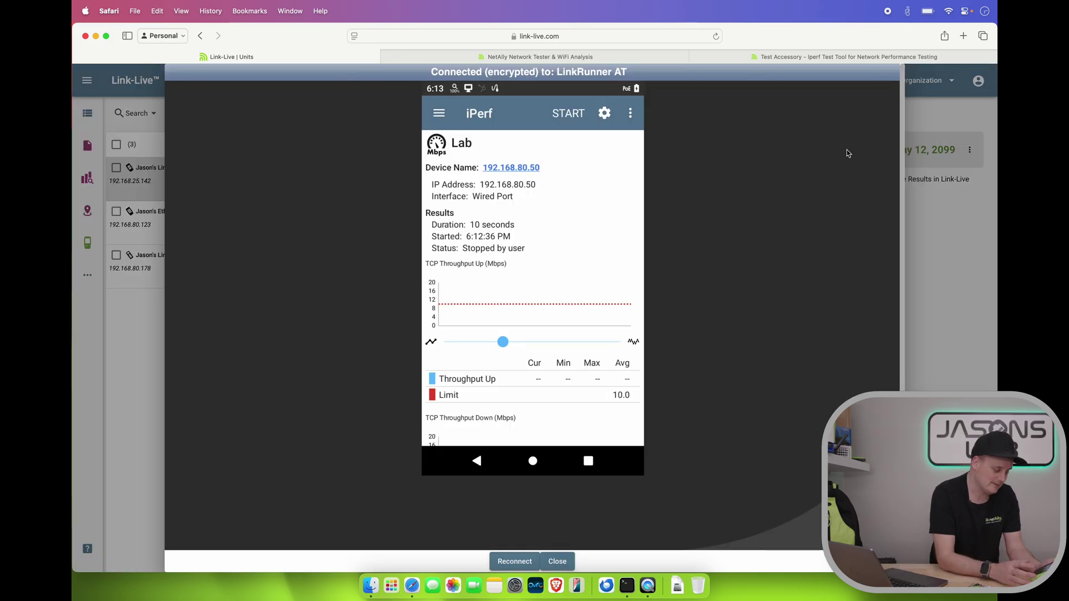
# Restart the iPerf test to the Lab server until it succeeds with 846.7 Mbps upload and 765.0 Mbps download.
pyautogui.click(578, 109)
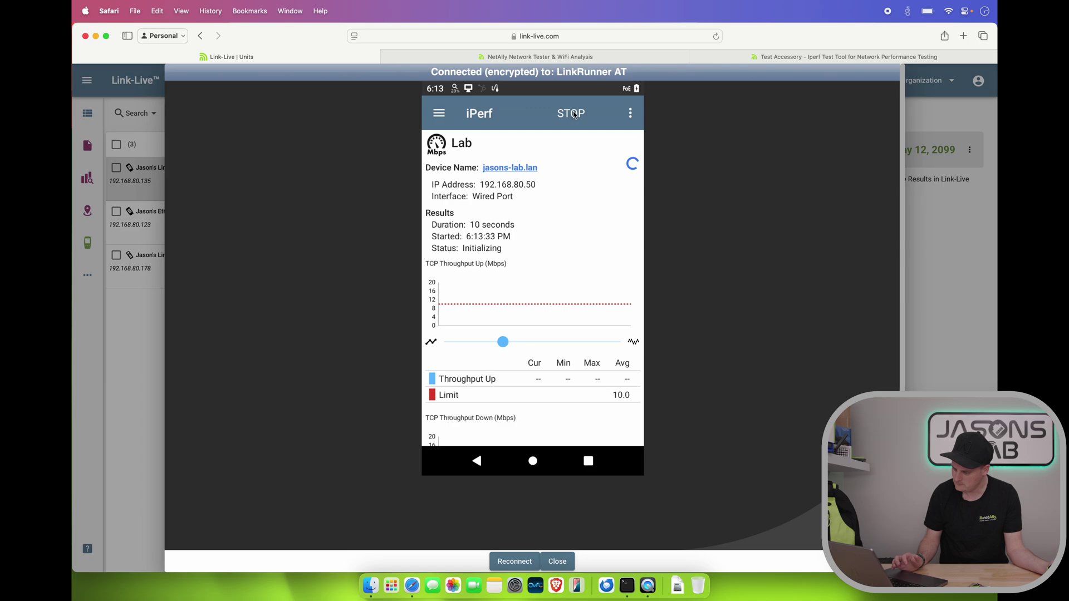
pyautogui.click(575, 114)
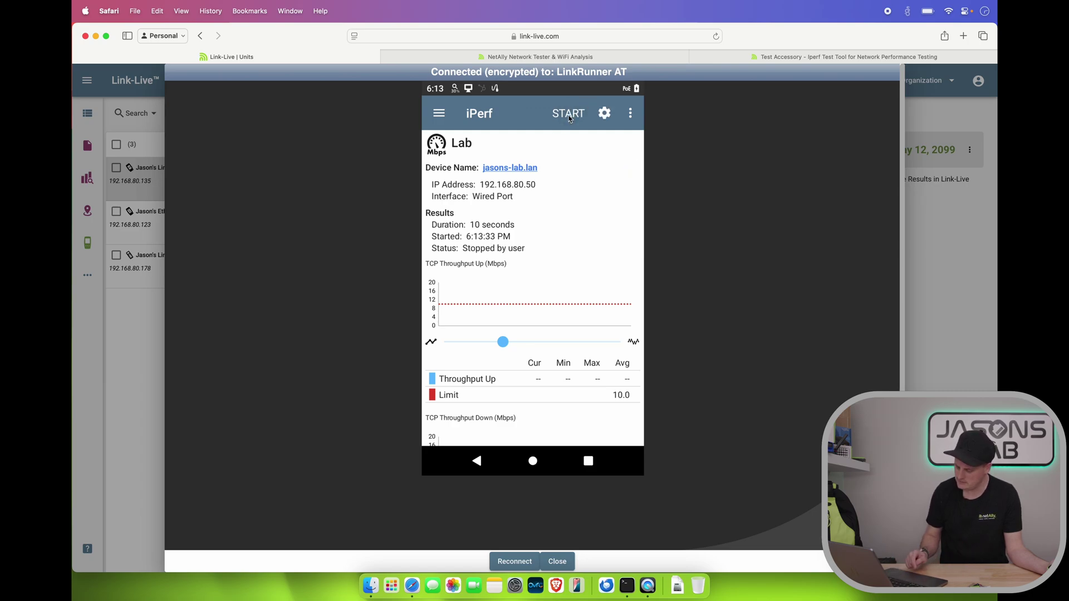
pyautogui.click(569, 117)
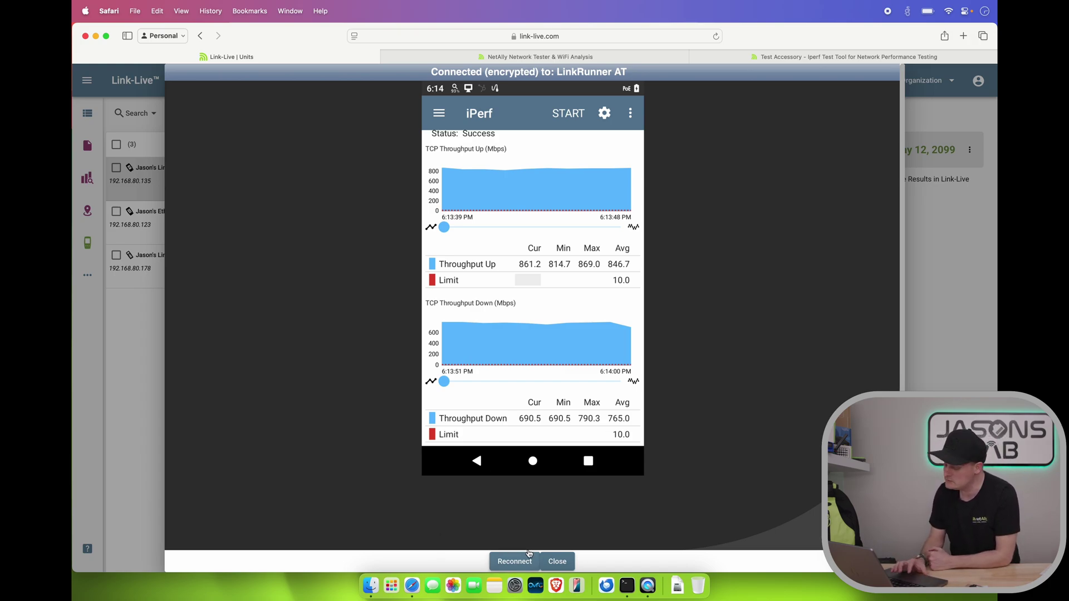
# On netally.com, go to the Test Accessory product page from the Products menu.
pyautogui.hotkey('ctrl', 'Tab')
pyautogui.scroll(-10, 631, 286)
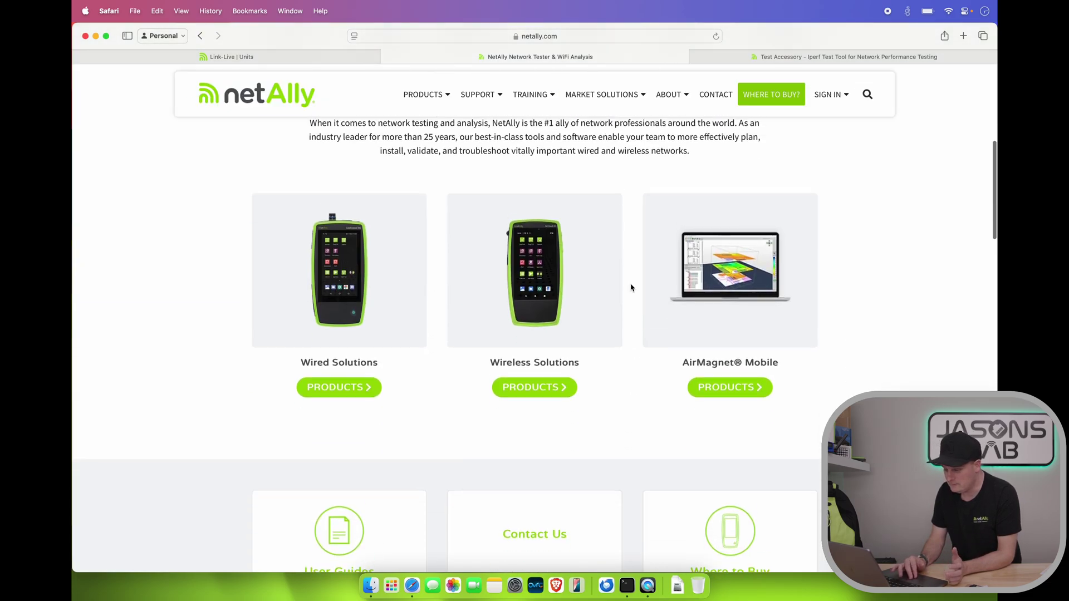
pyautogui.scroll(10, 631, 287)
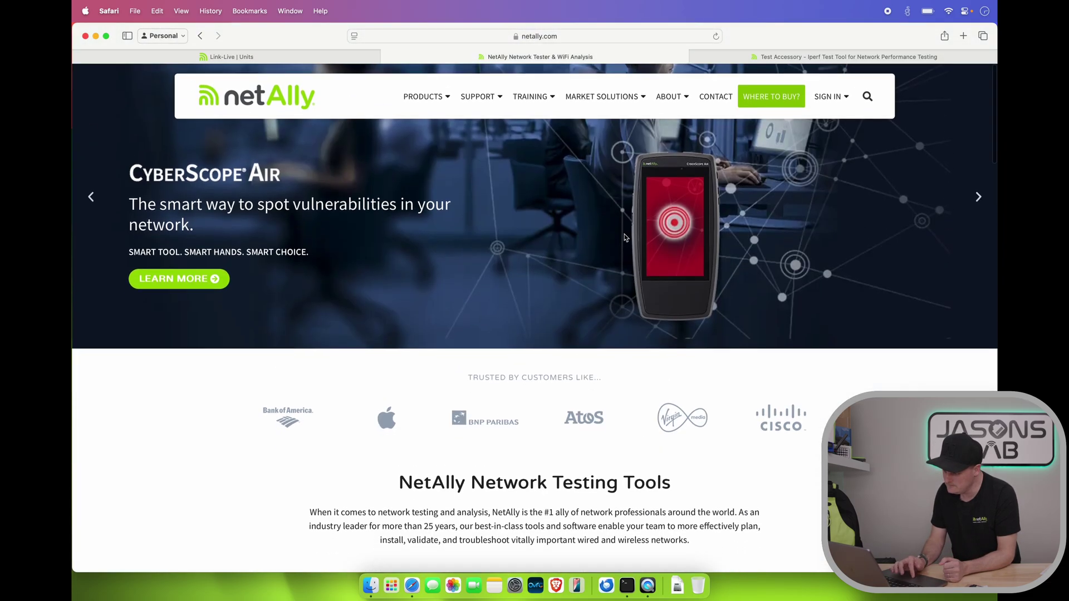
pyautogui.moveTo(423, 95)
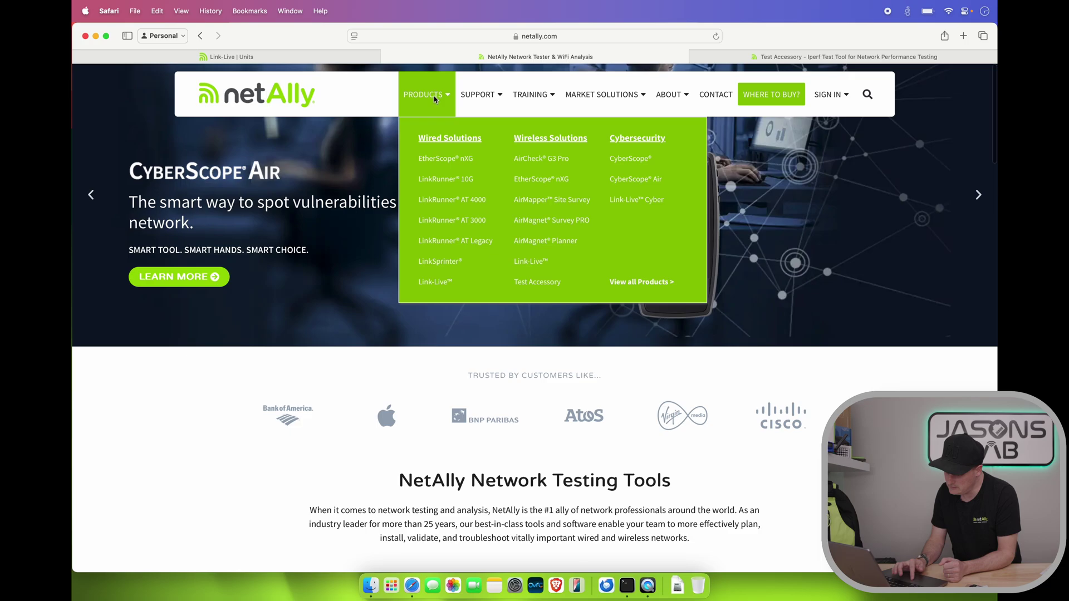
pyautogui.click(532, 283)
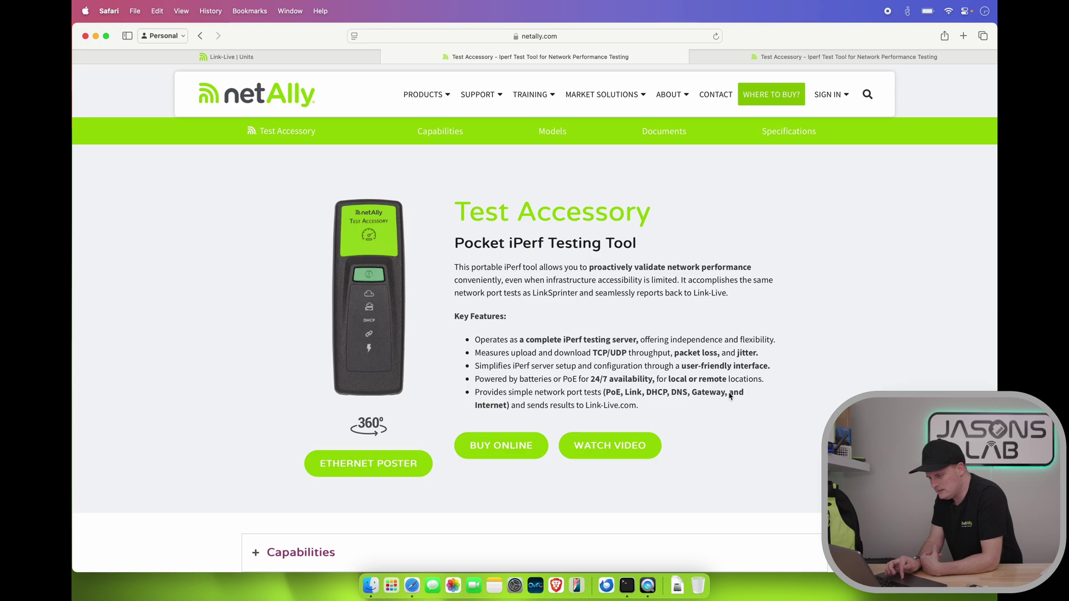
# Expand the Documents section and bring the Manuals list into view.
pyautogui.scroll(-7, 456, 415)
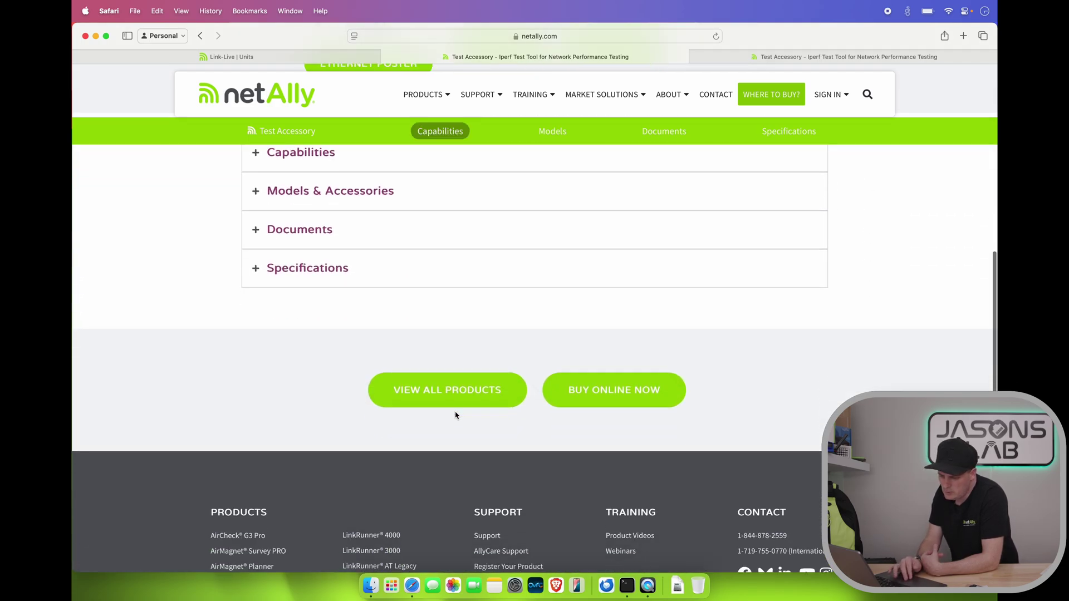
pyautogui.scroll(3, 456, 416)
pyautogui.scroll(1, 456, 415)
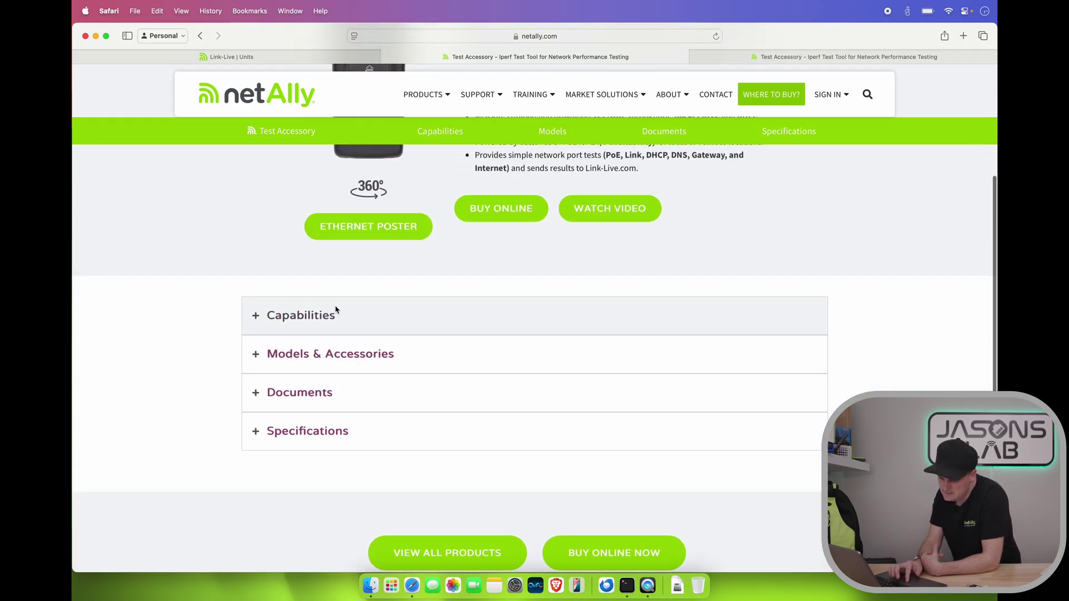
pyautogui.click(318, 394)
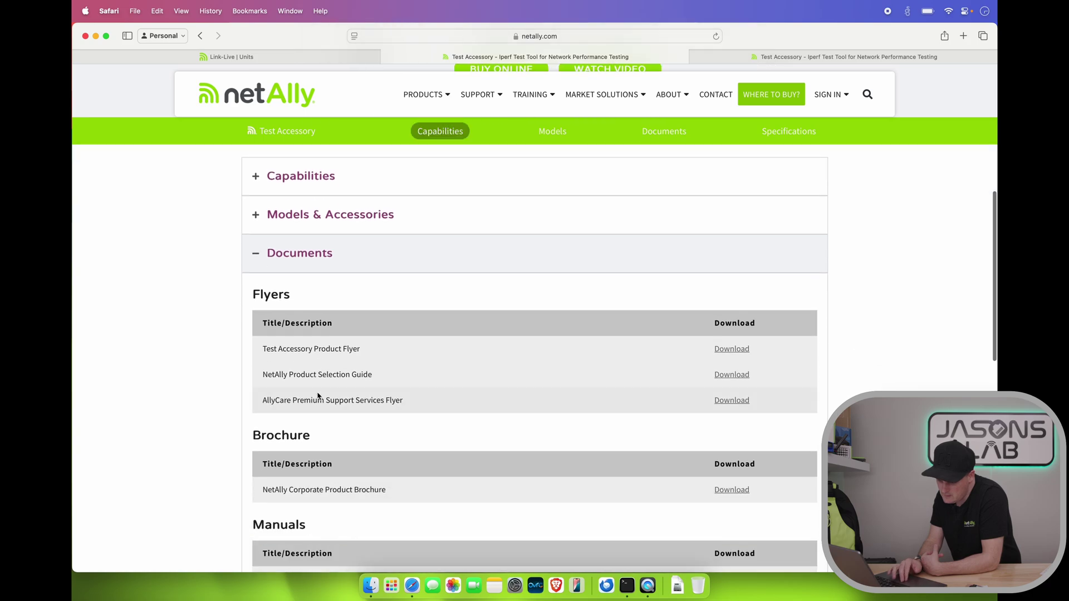
pyautogui.scroll(-5, 334, 384)
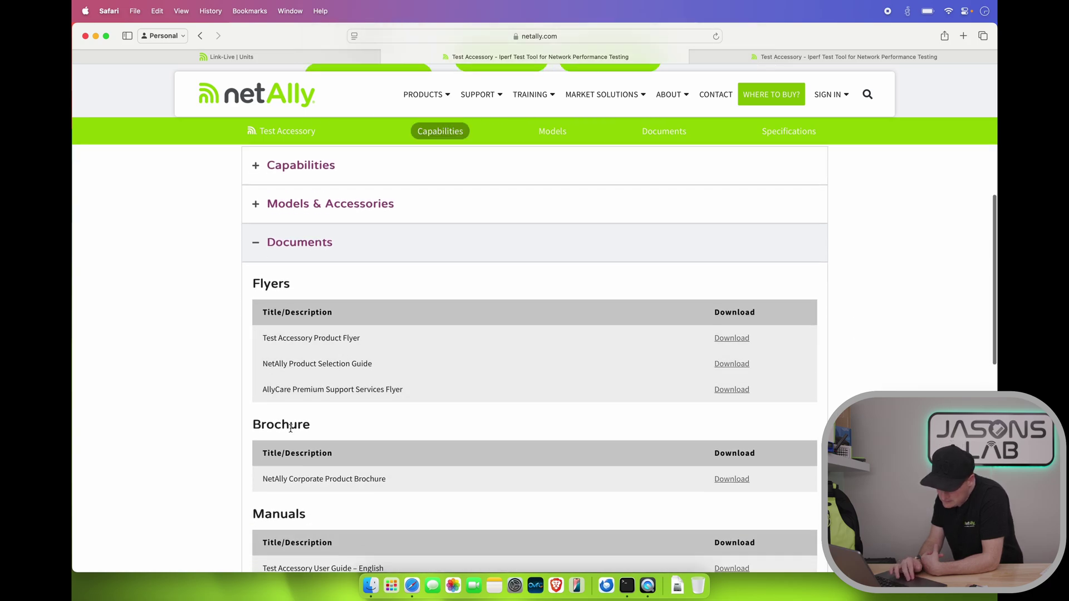
pyautogui.scroll(-3, 291, 428)
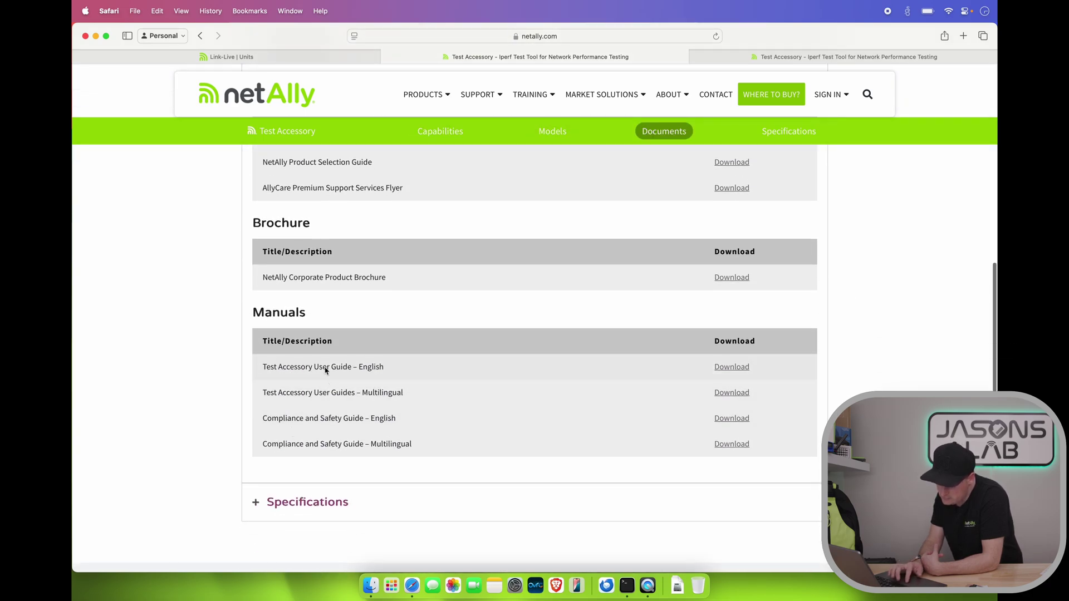
# Open the English Test Accessory User Guide PDF and view its How it Works, Powering On and LED sections.
pyautogui.click(732, 367)
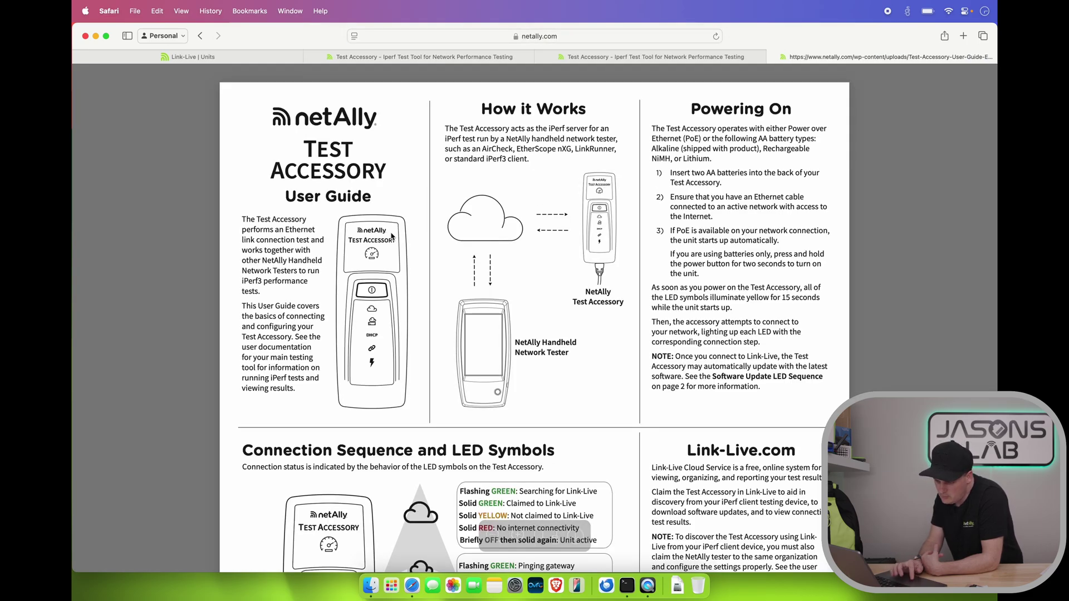
pyautogui.scroll(-5, 431, 346)
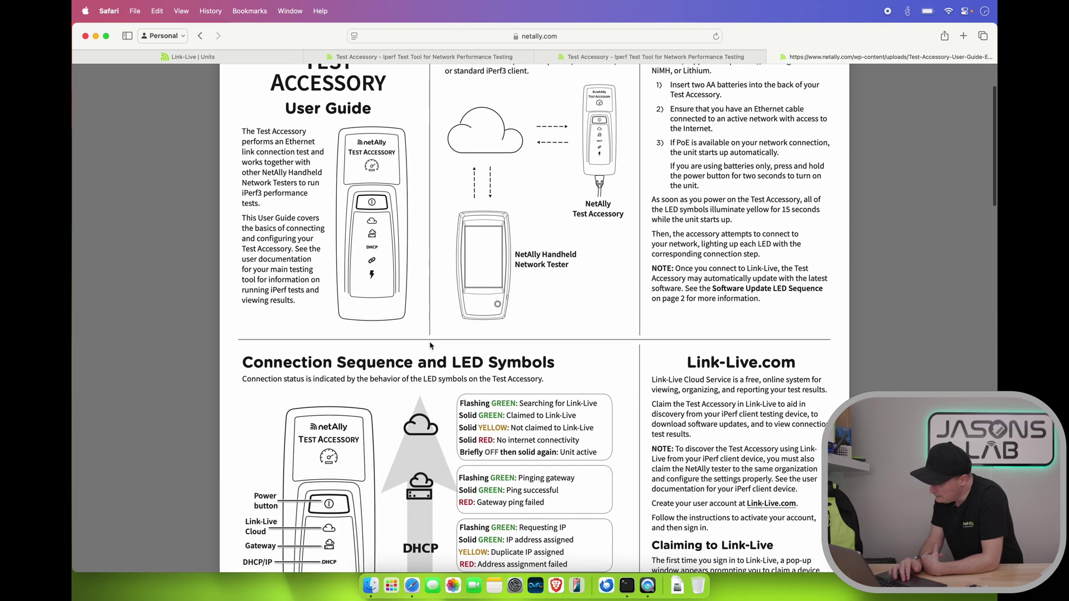
pyautogui.scroll(-10, 430, 345)
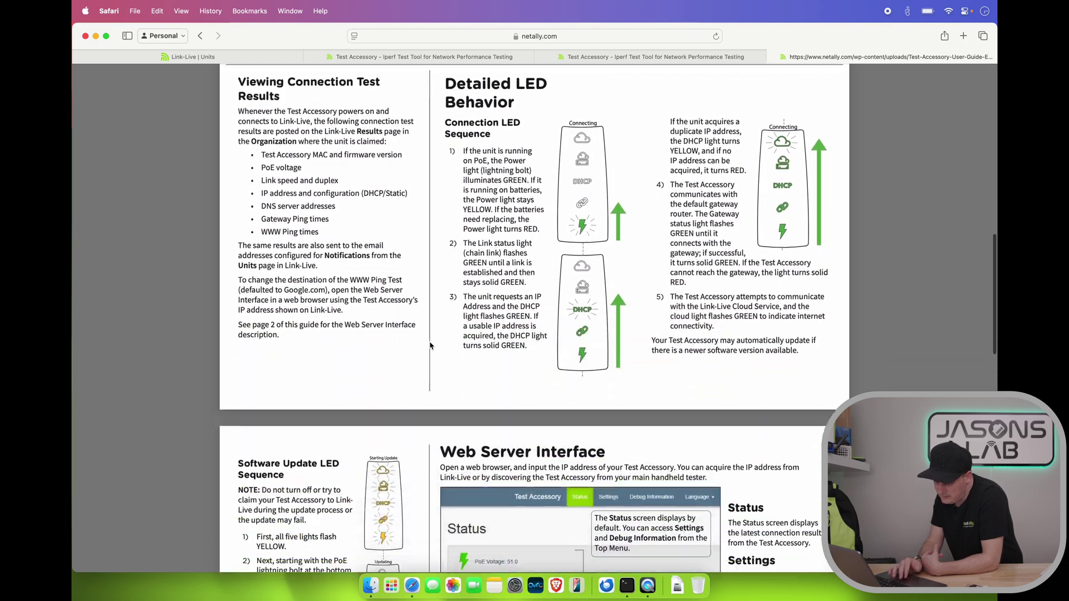
pyautogui.scroll(-11, 431, 346)
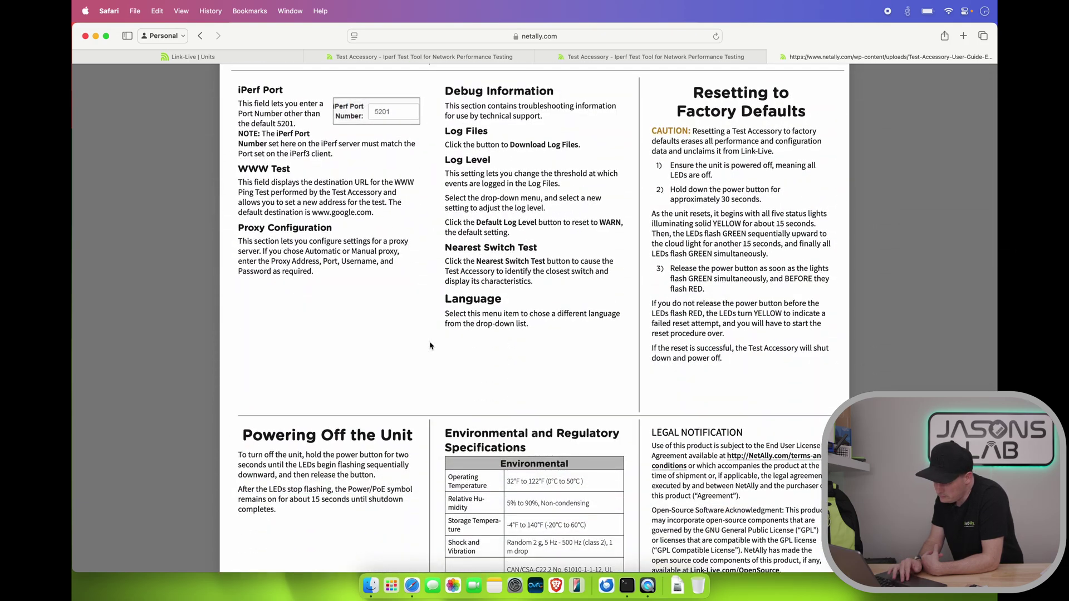
pyautogui.scroll(20, 431, 346)
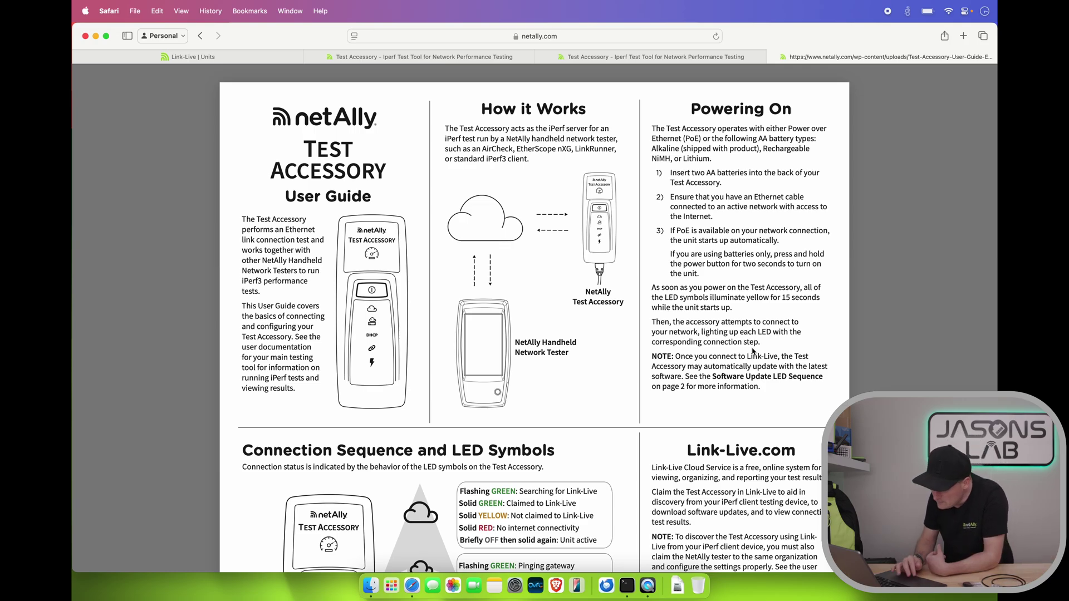
pyautogui.scroll(-10, 753, 351)
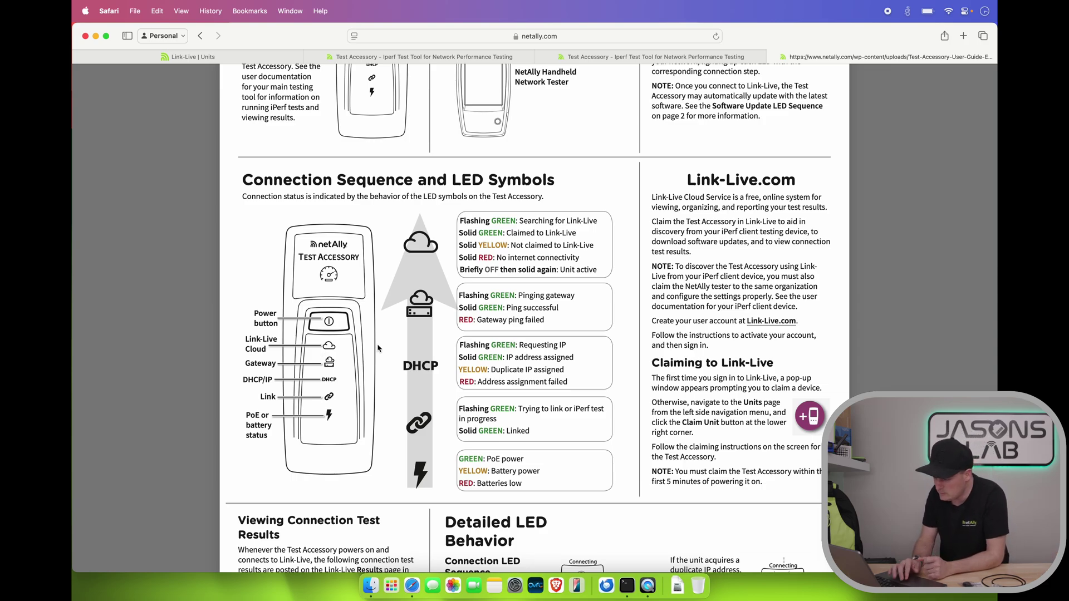
# Scroll the user guide to the Link-Live.com and Claiming to Link-Live sections.
pyautogui.scroll(5, 615, 274)
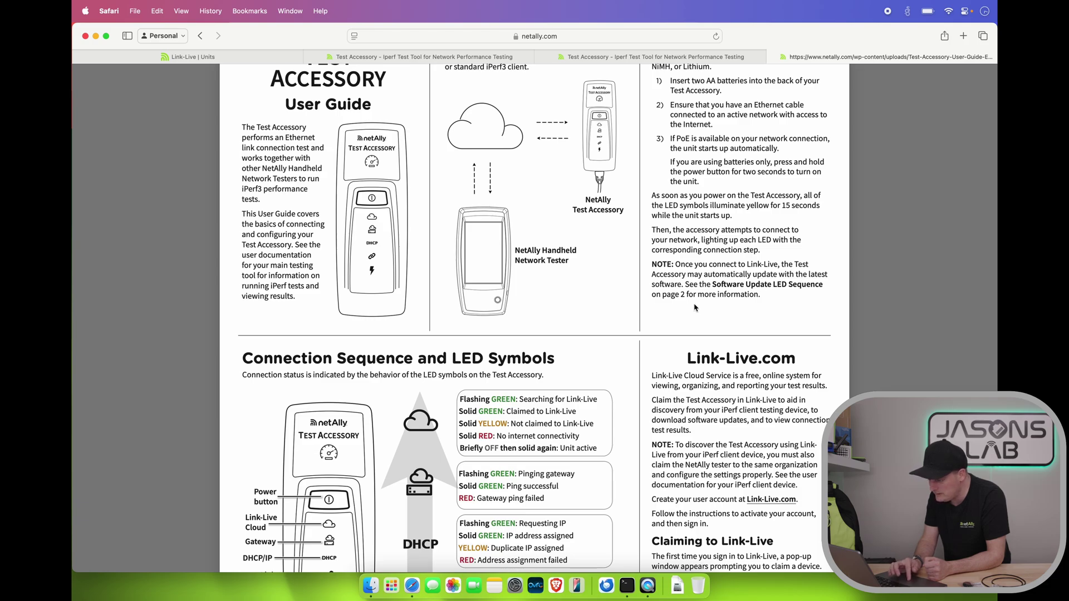
pyautogui.scroll(-2, 695, 307)
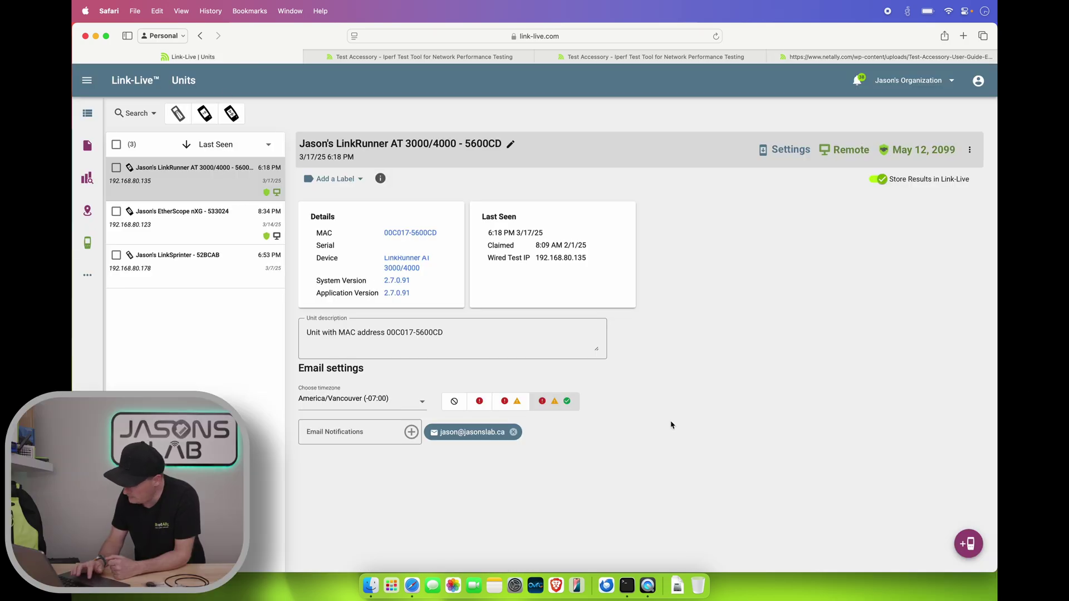
# Claim a new Test Accessory unit using MAC 3352AA and listen for it.
pyautogui.click(966, 545)
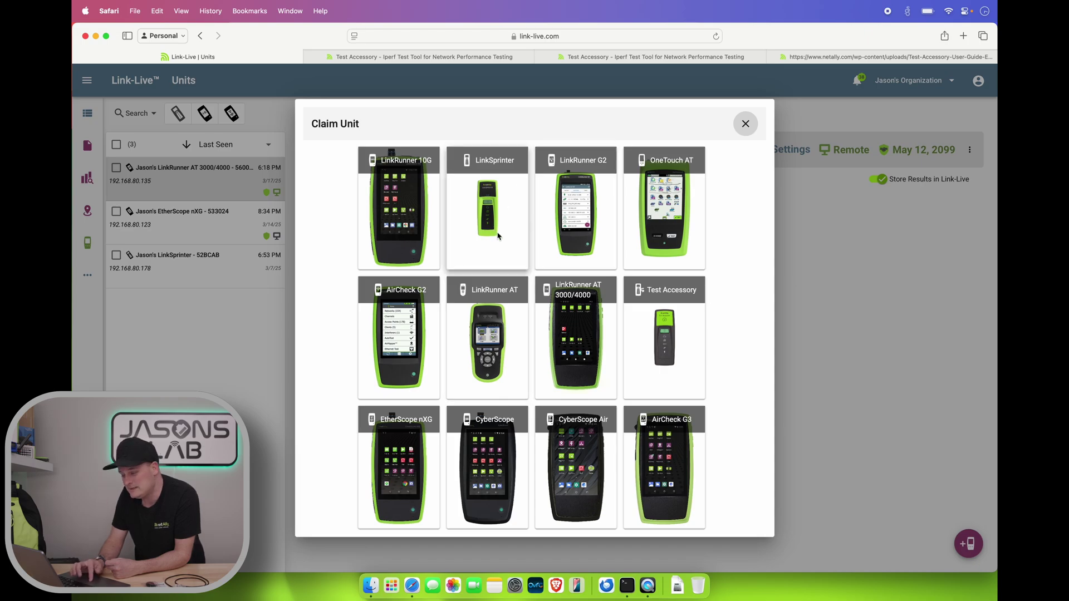
pyautogui.click(664, 331)
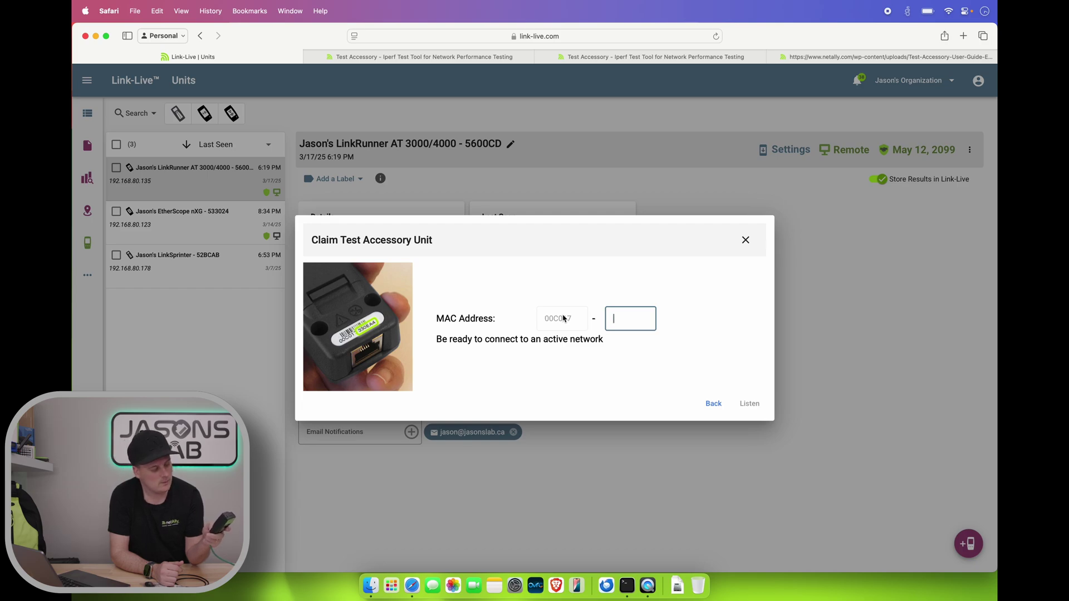
pyautogui.write('3352AA')
pyautogui.click(750, 403)
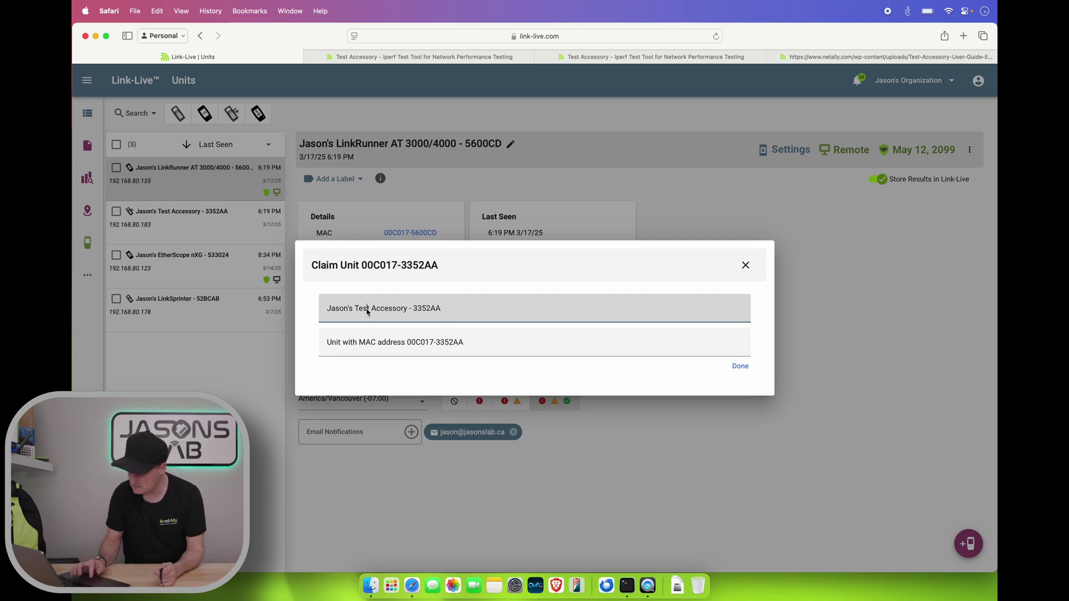
# Name the accessory 'Portable Iperf Server - 3352AA' and finish the claim.
pyautogui.press('BackSpace')
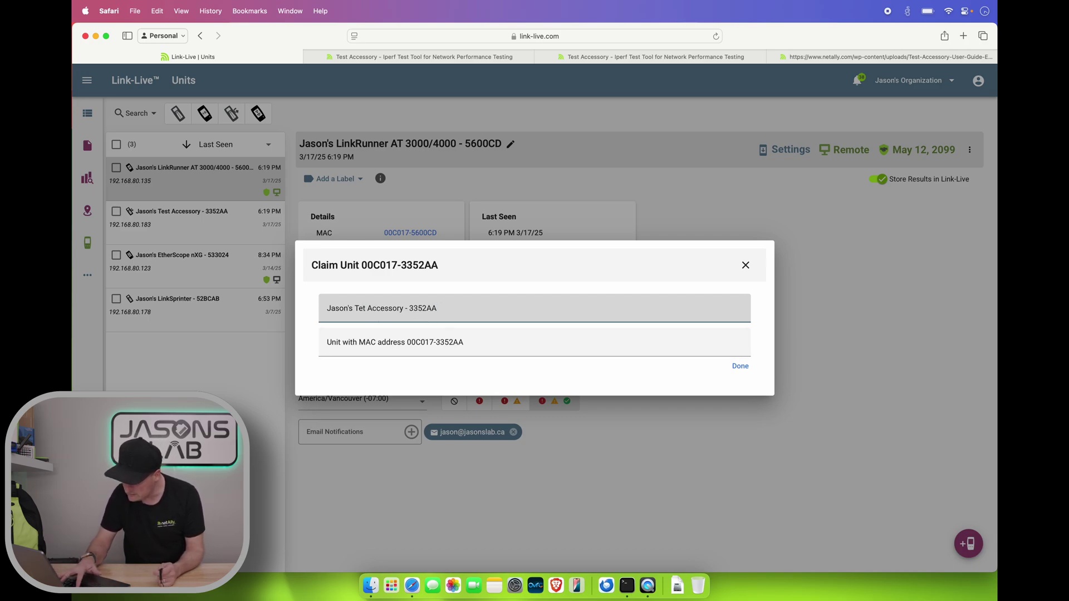
pyautogui.write('s')
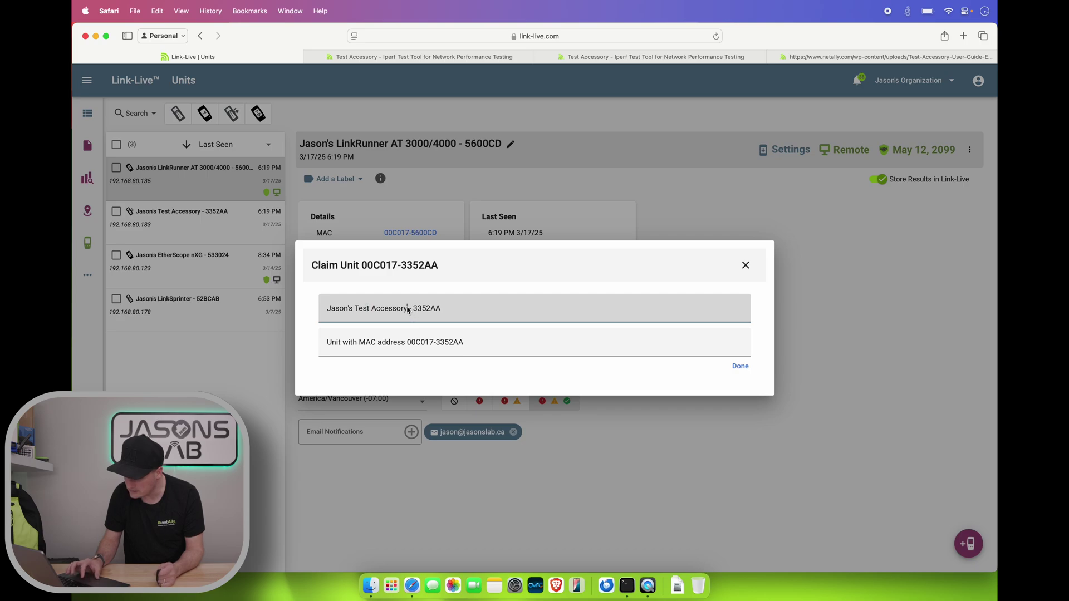
pyautogui.moveTo(408, 310); pyautogui.dragTo(357, 314)
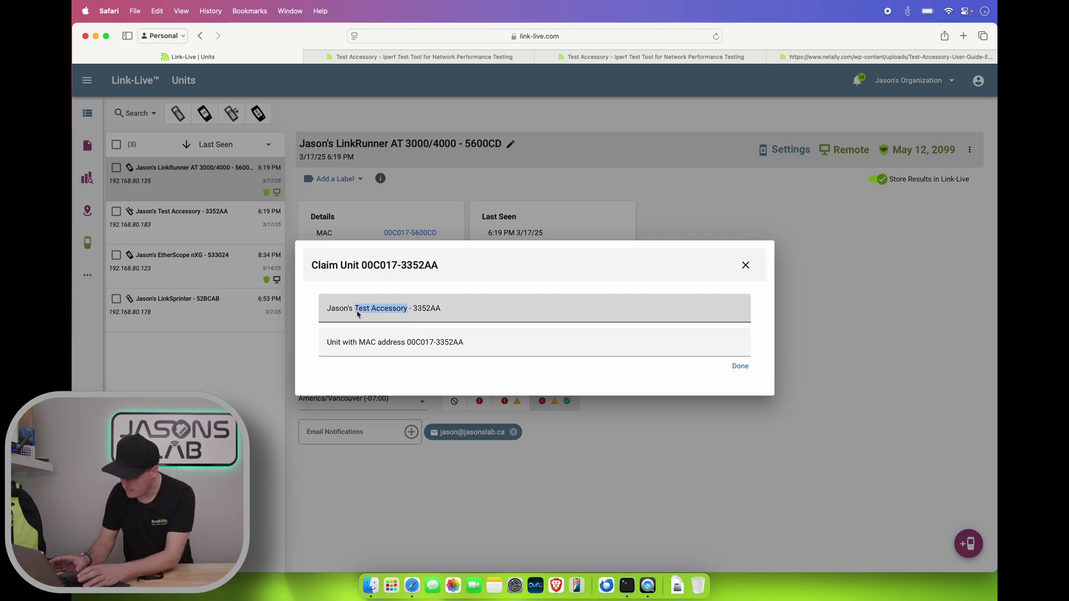
pyautogui.write('Portable Ip')
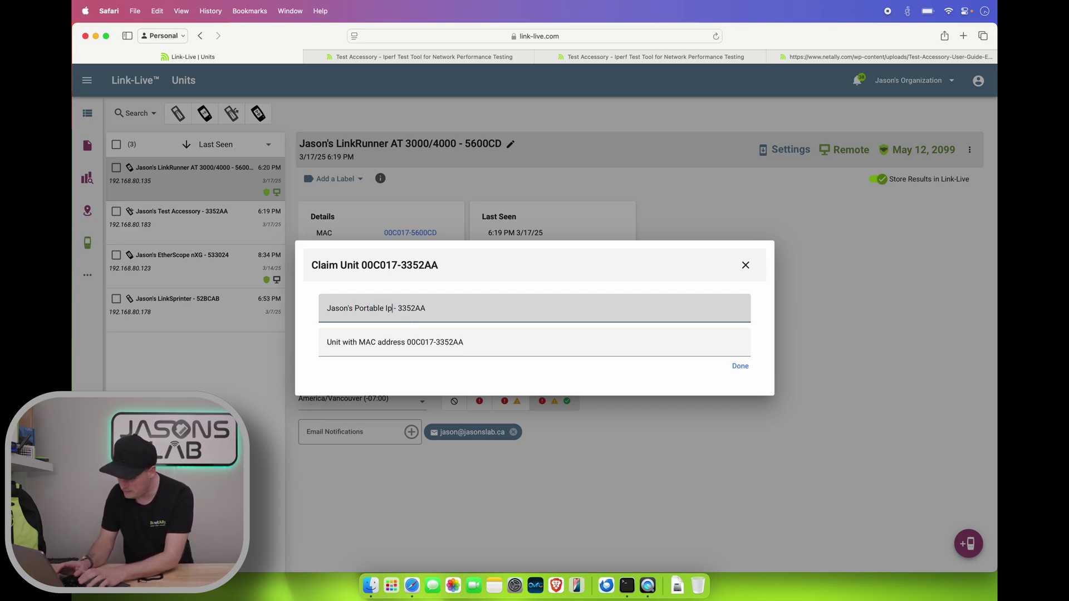
pyautogui.write('erf Serve')
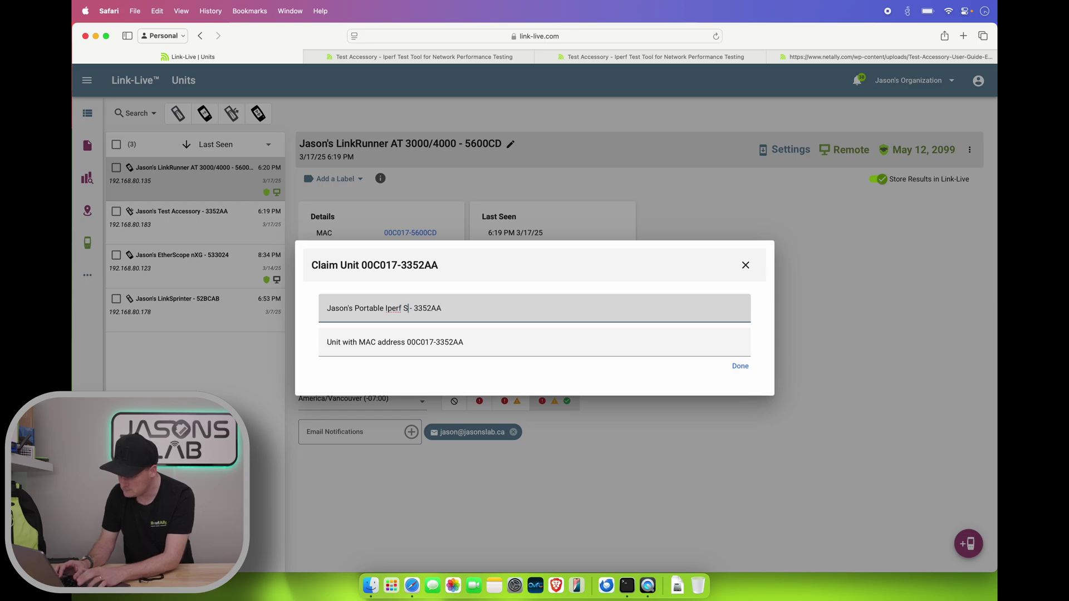
pyautogui.write('r')
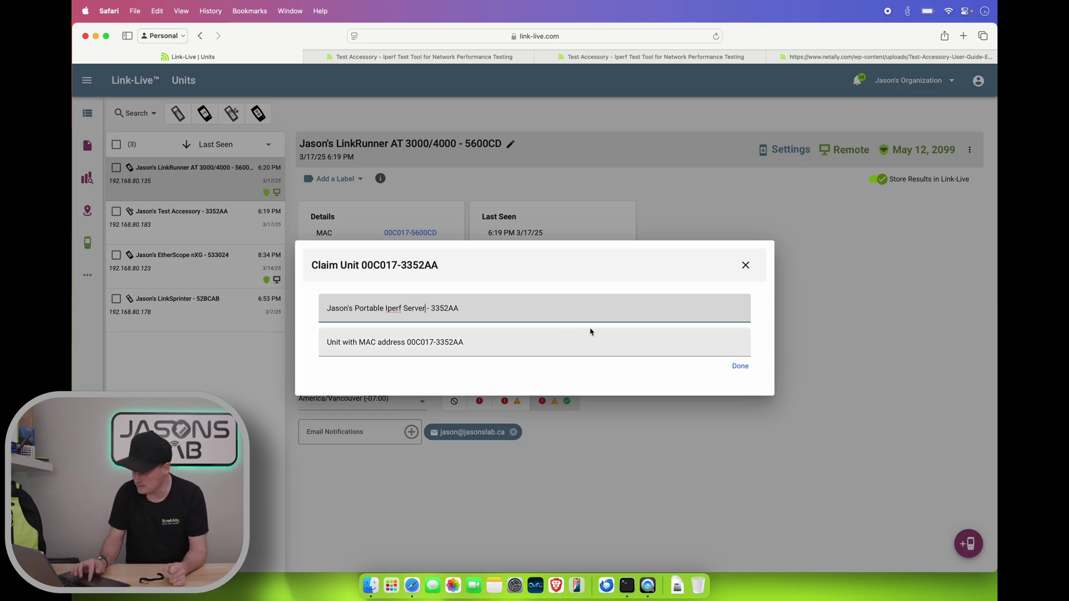
pyautogui.click(740, 367)
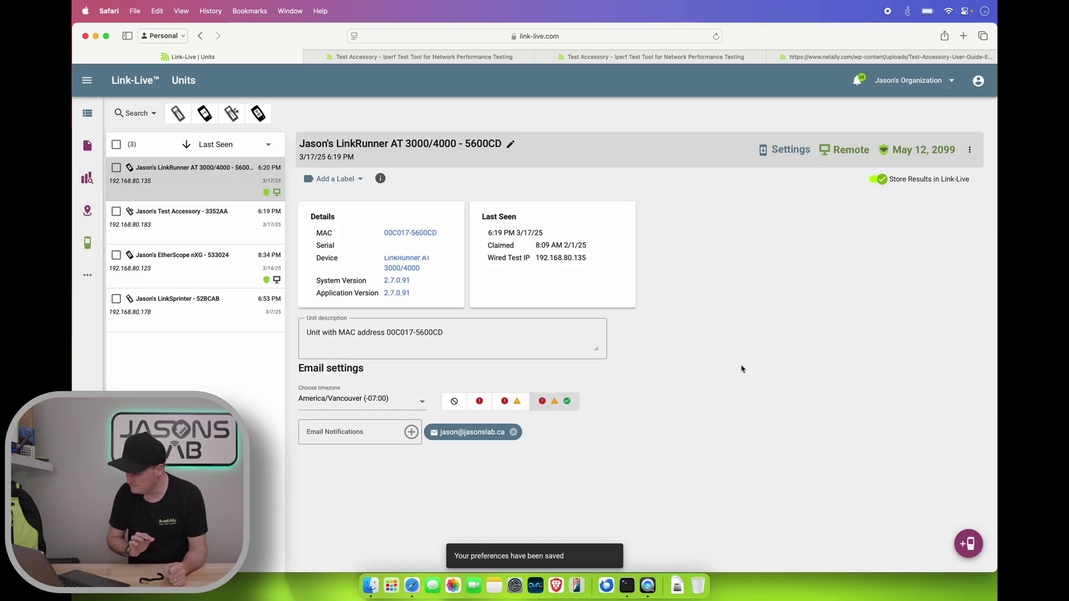
pyautogui.hotkey('ctrl', 'shift', 'Tab')
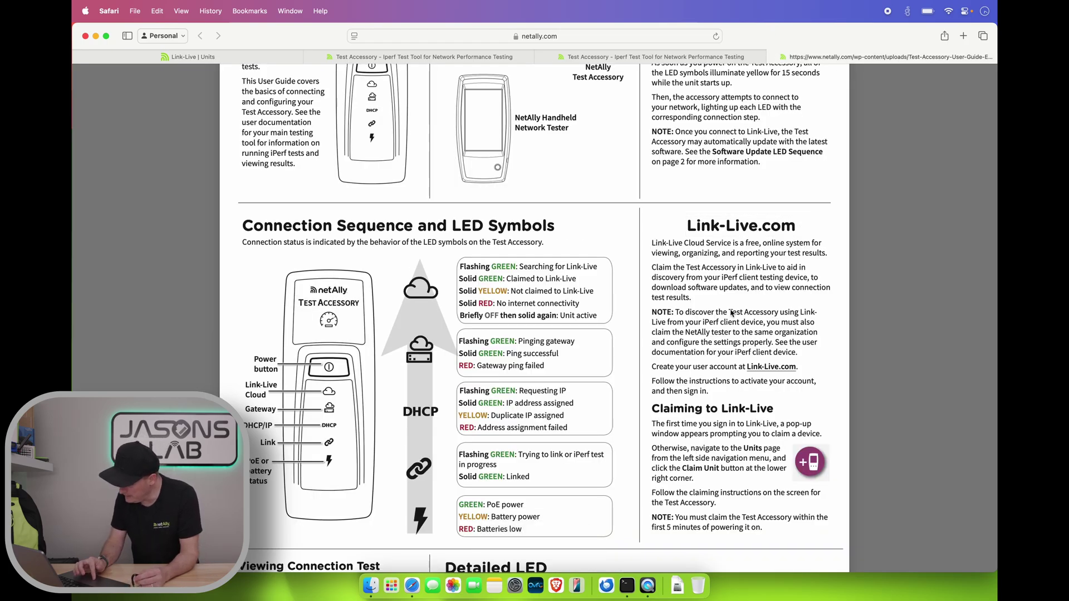
# Read through the user guide's LED, claiming and web server sections, then scroll back up.
pyautogui.scroll(-5, 716, 356)
pyautogui.scroll(-5, 717, 359)
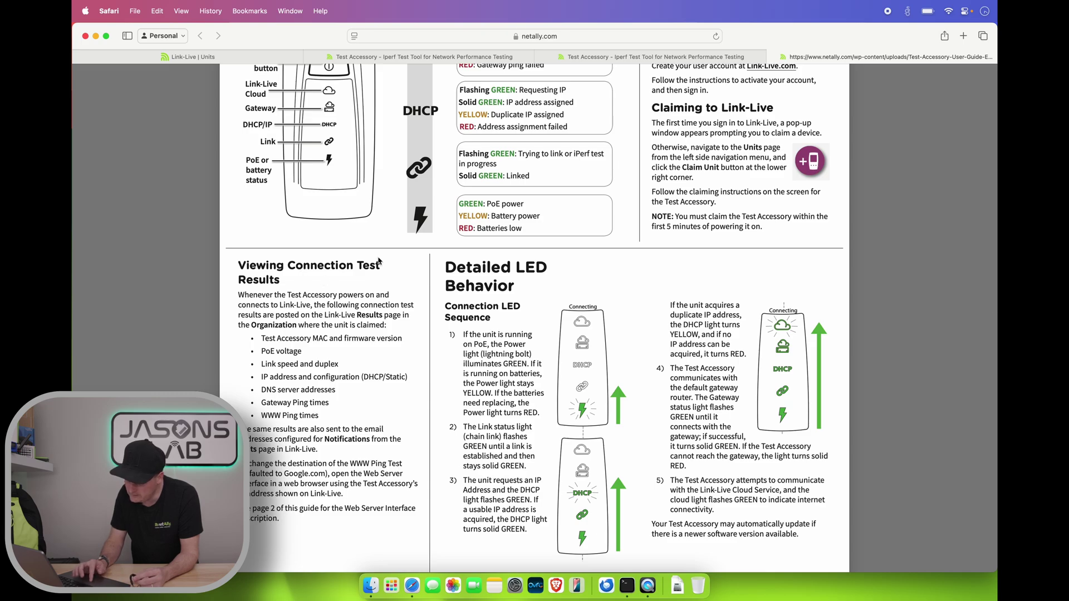
pyautogui.scroll(-3, 491, 351)
pyautogui.scroll(-12, 491, 351)
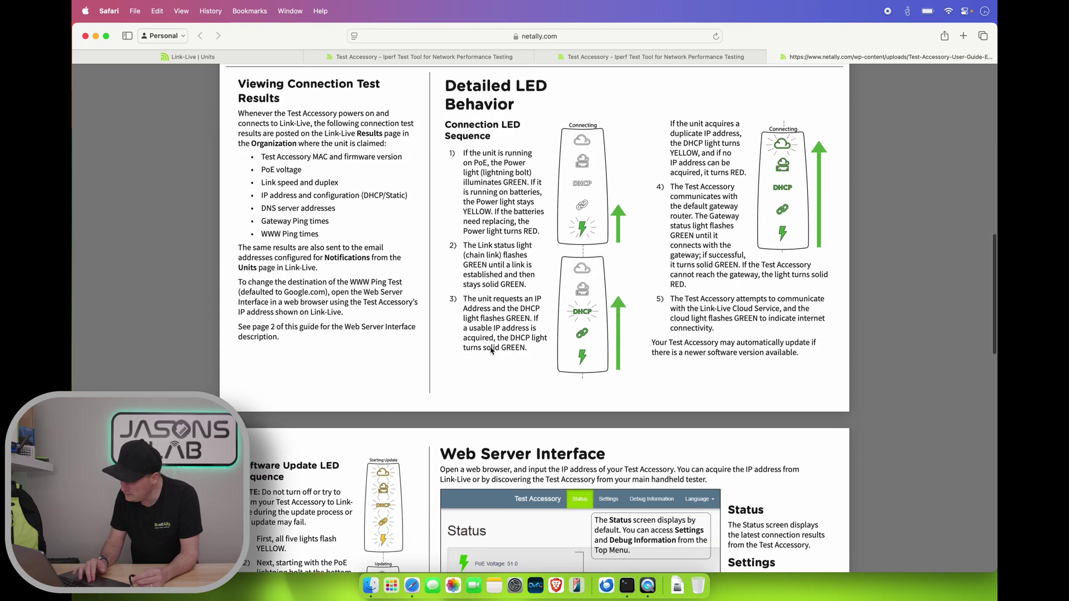
pyautogui.scroll(-1, 491, 350)
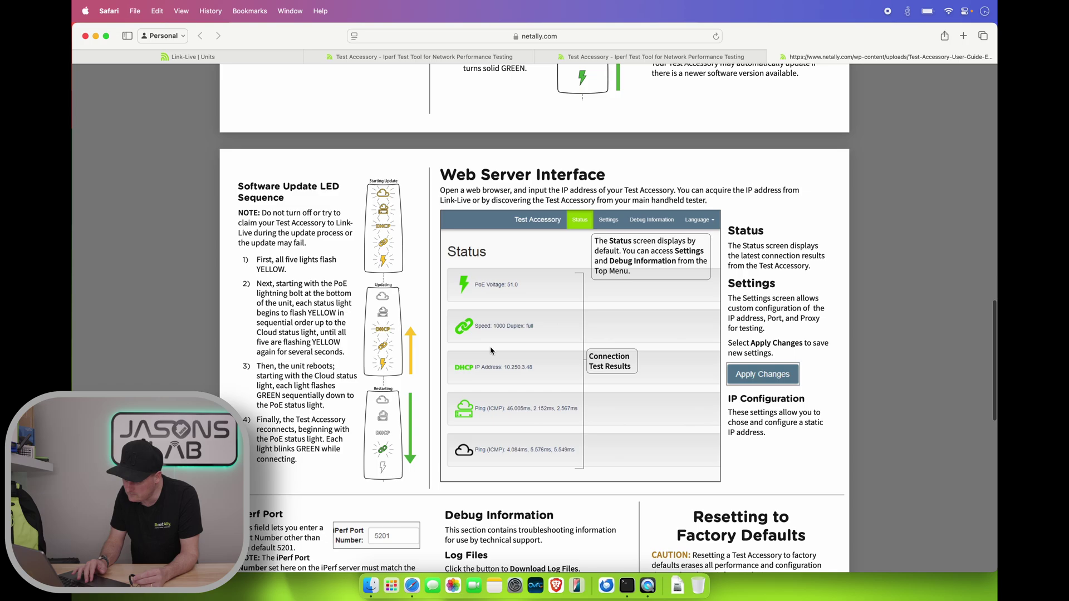
pyautogui.scroll(-4, 491, 351)
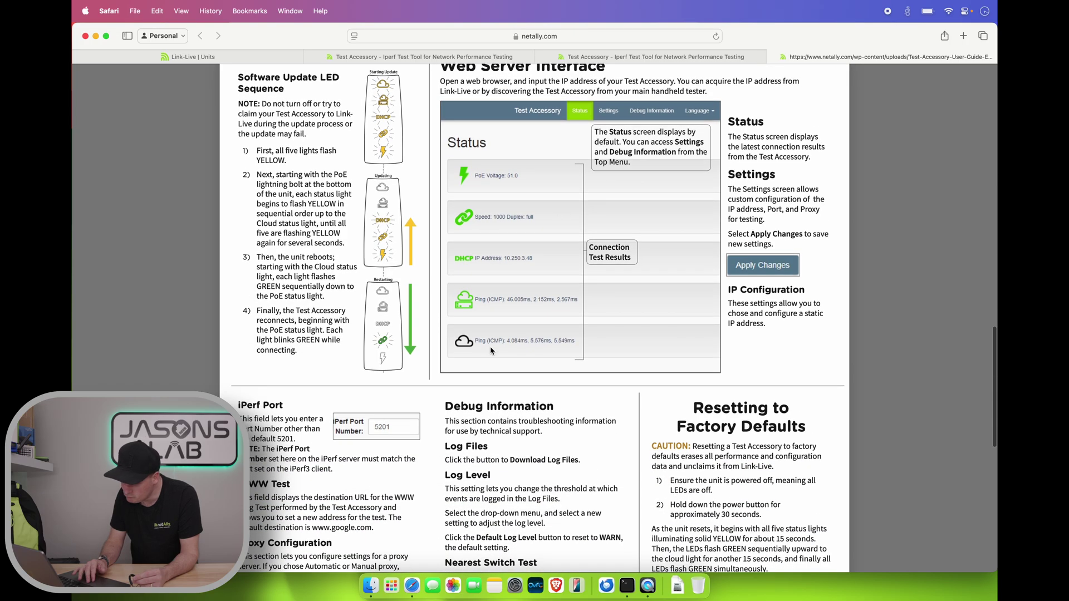
pyautogui.scroll(-4, 491, 350)
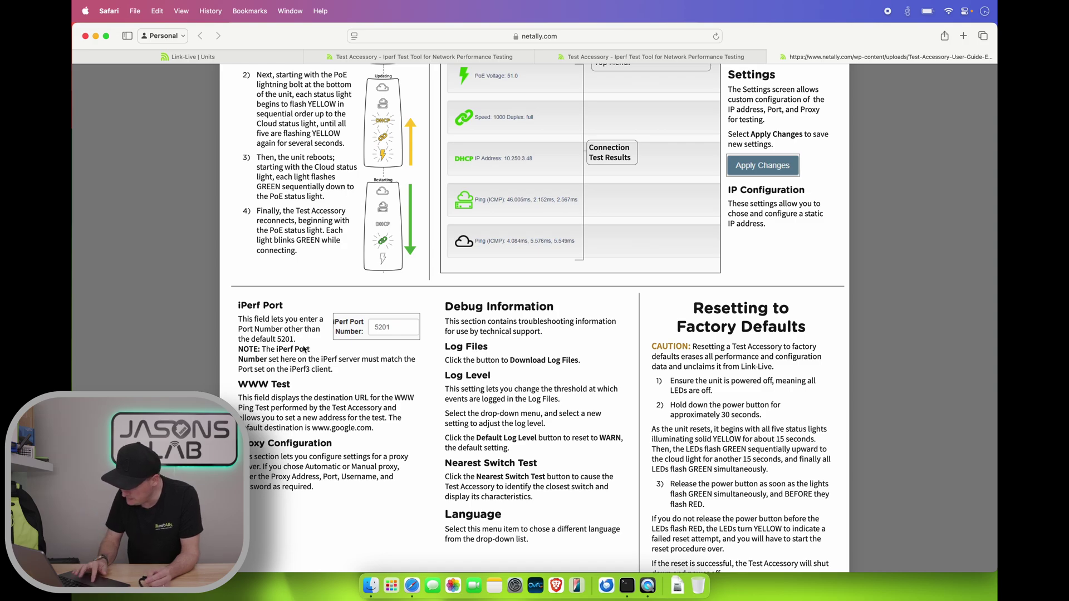
pyautogui.scroll(-5, 484, 412)
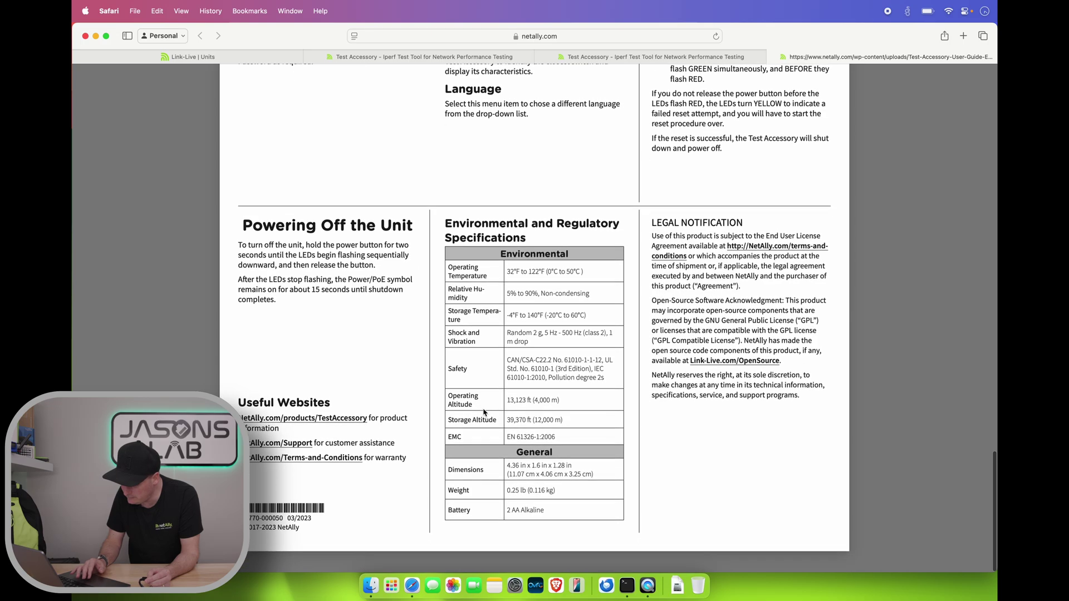
pyautogui.scroll(7, 484, 412)
pyautogui.scroll(10, 484, 412)
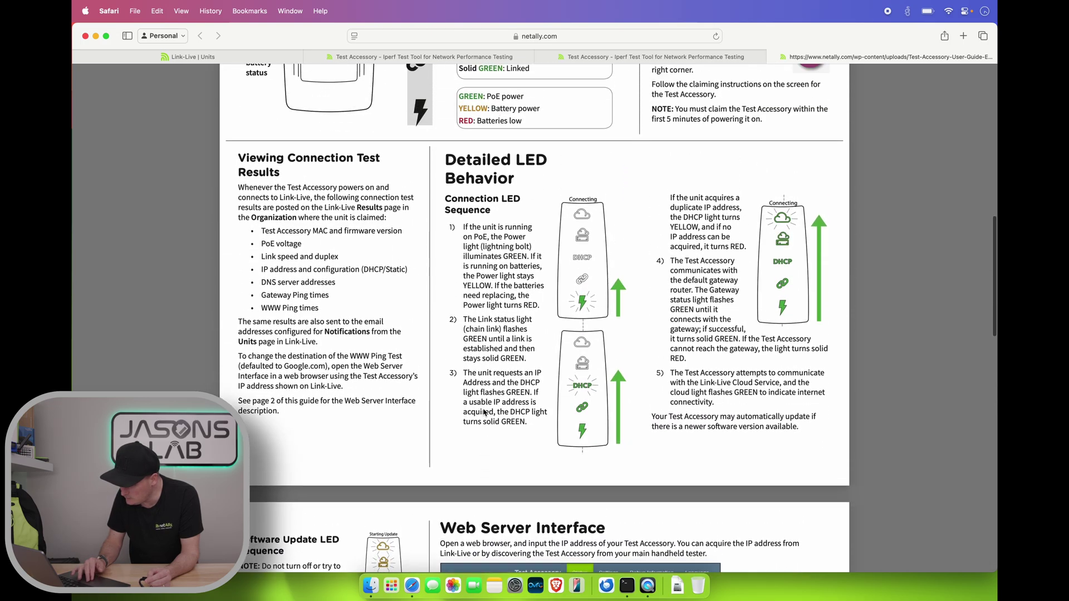
pyautogui.scroll(1, 484, 412)
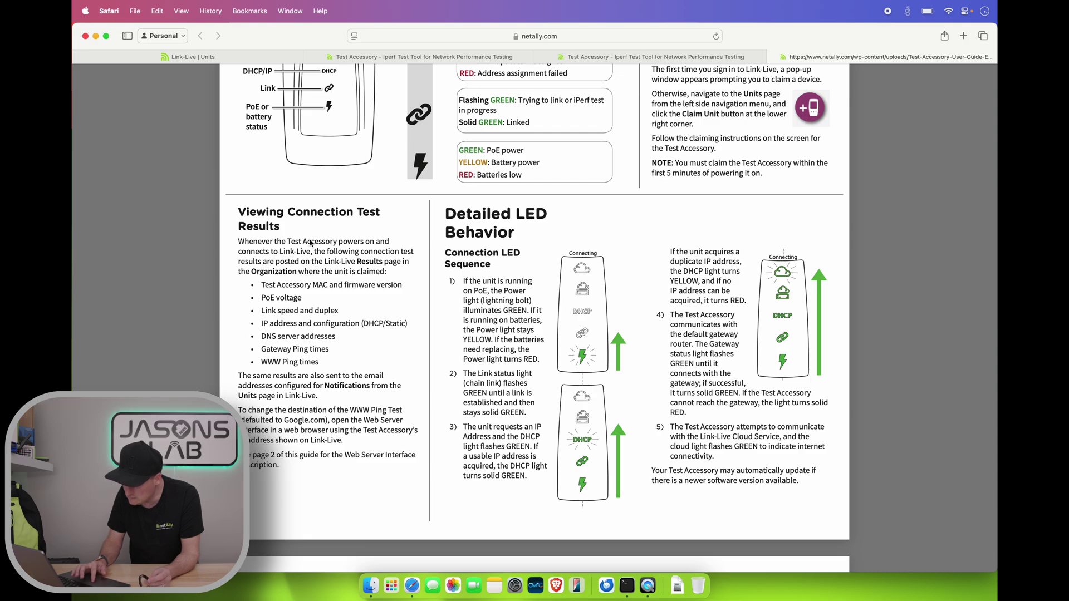
pyautogui.scroll(1, 336, 426)
pyautogui.scroll(3, 336, 426)
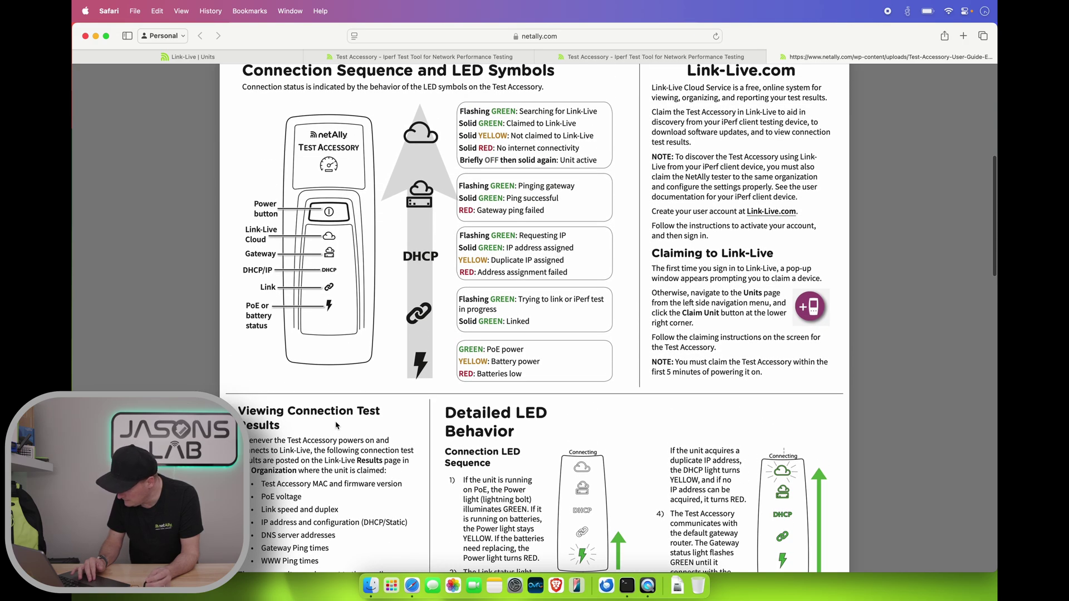
pyautogui.scroll(1, 336, 427)
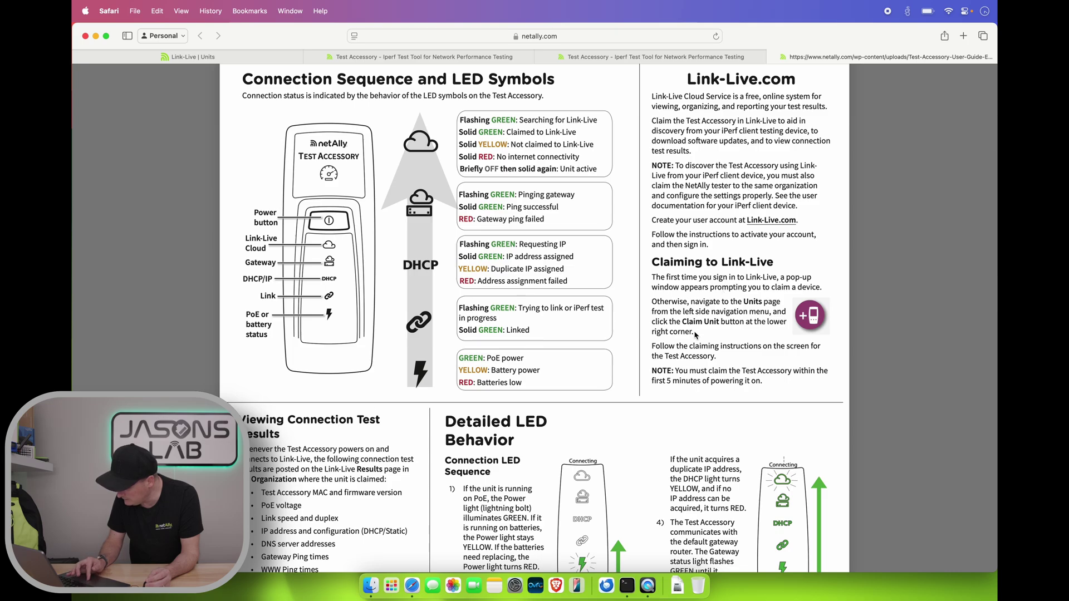
pyautogui.scroll(6, 660, 360)
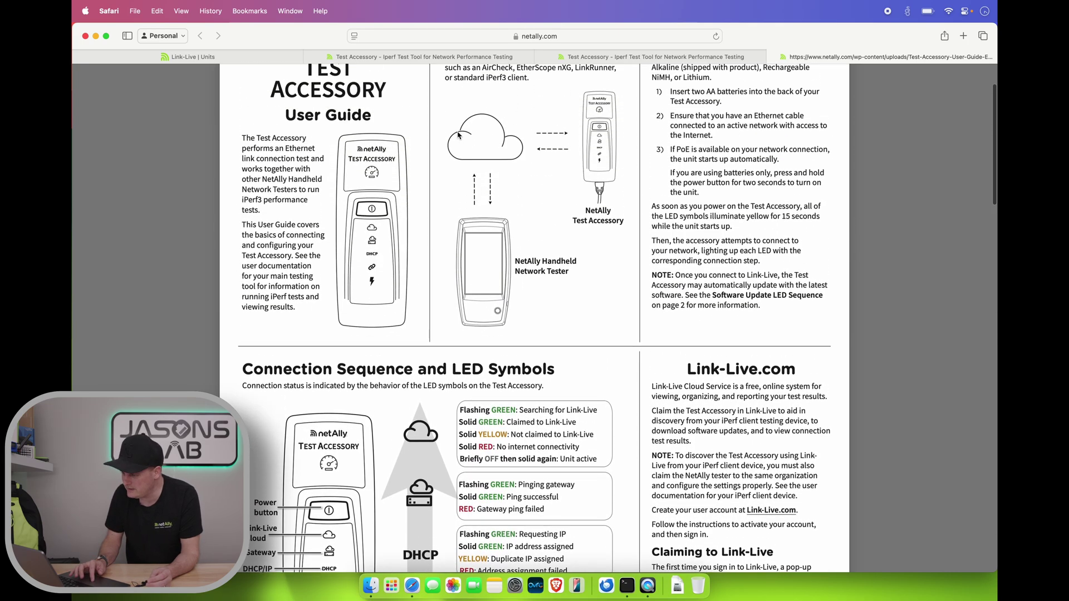
# Check the Link-Live and product tabs, review the guide again, then return to the product page.
pyautogui.click(232, 61)
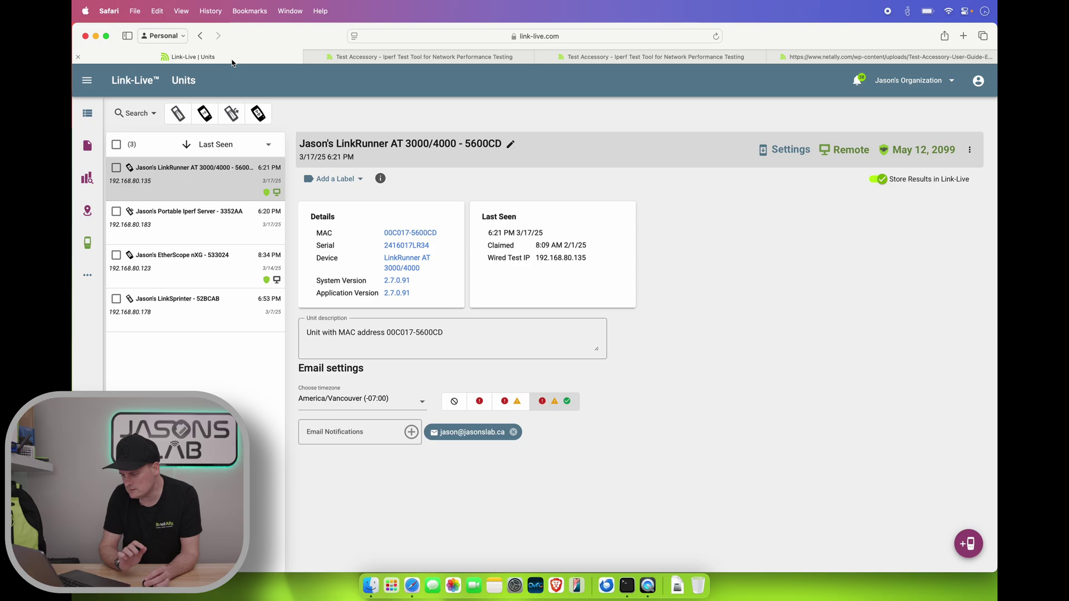
pyautogui.click(624, 58)
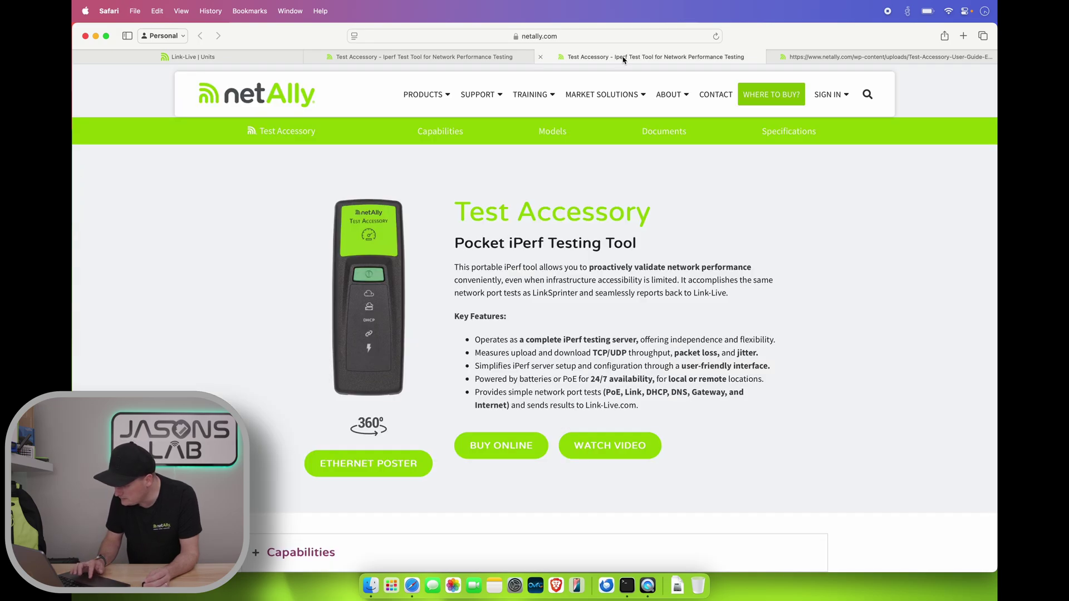
pyautogui.click(818, 58)
pyautogui.scroll(2, 718, 244)
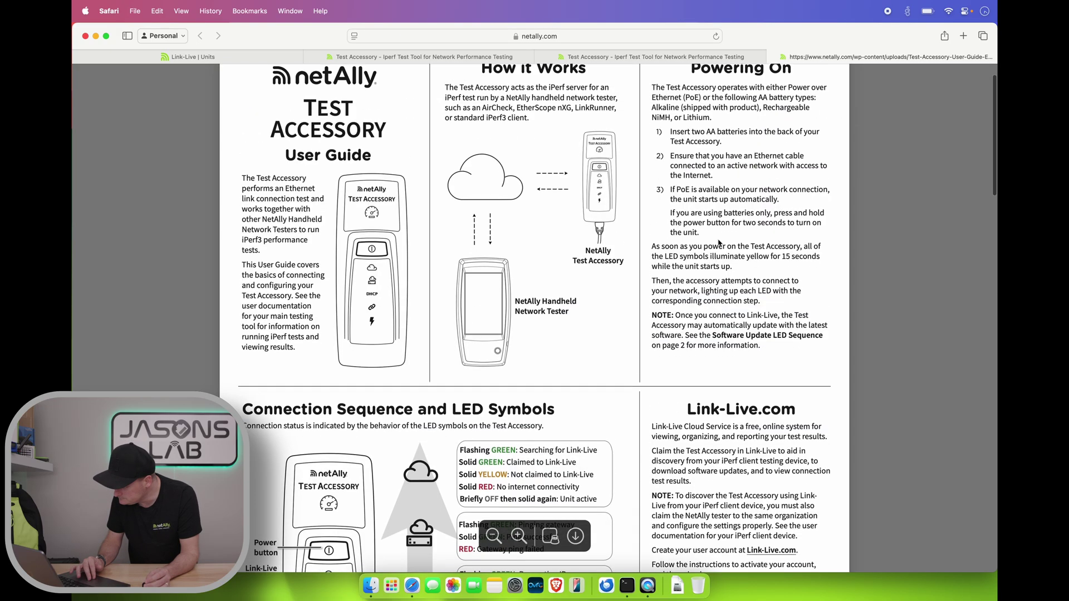
pyautogui.scroll(2, 718, 244)
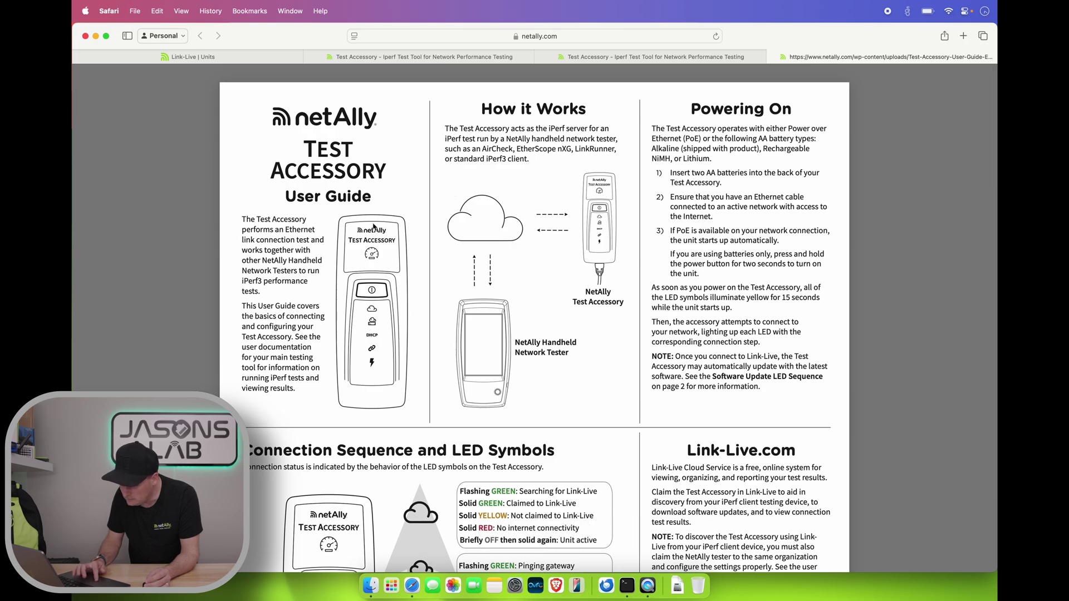
pyautogui.scroll(-6, 395, 372)
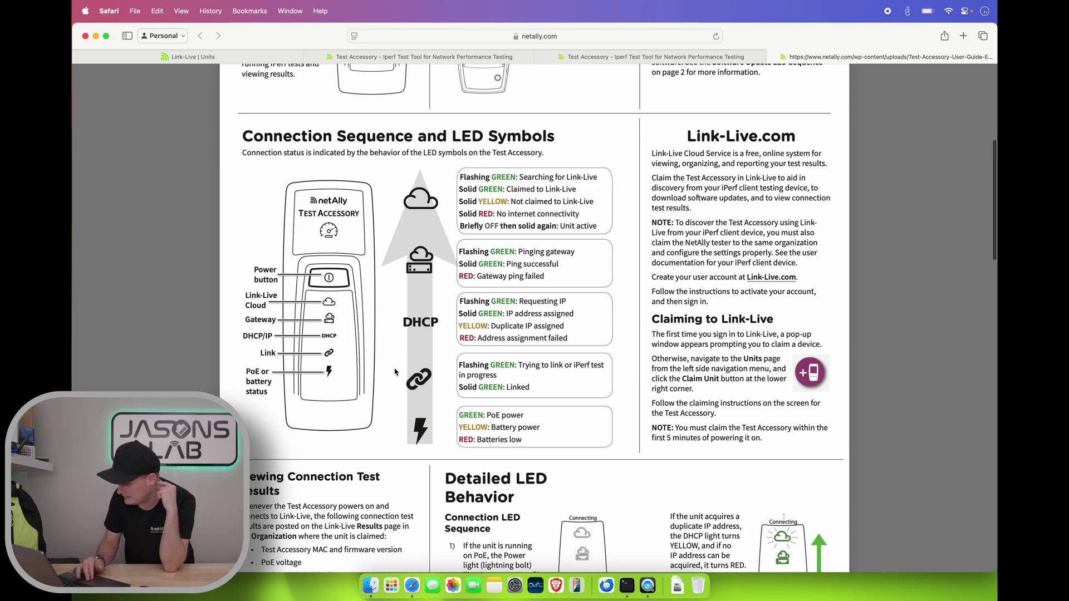
pyautogui.scroll(-1, 395, 372)
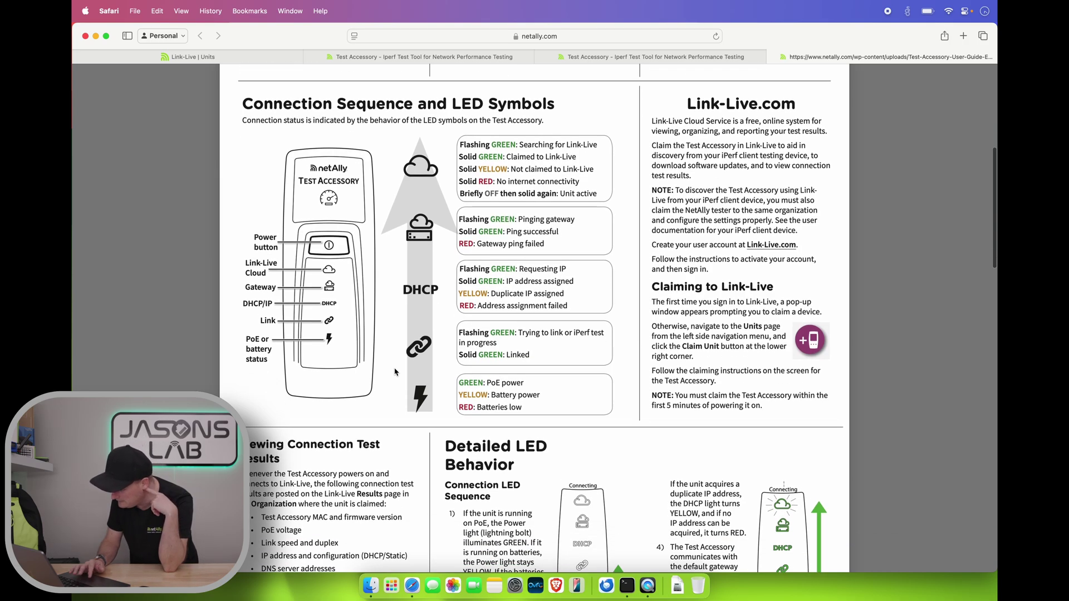
pyautogui.scroll(-3, 689, 352)
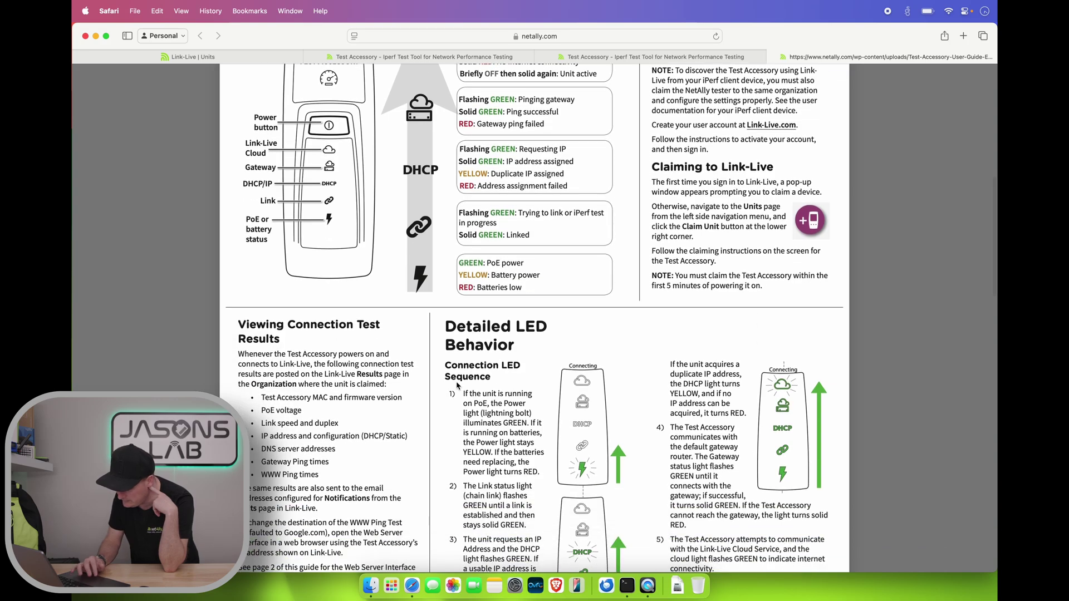
pyautogui.scroll(-5, 457, 385)
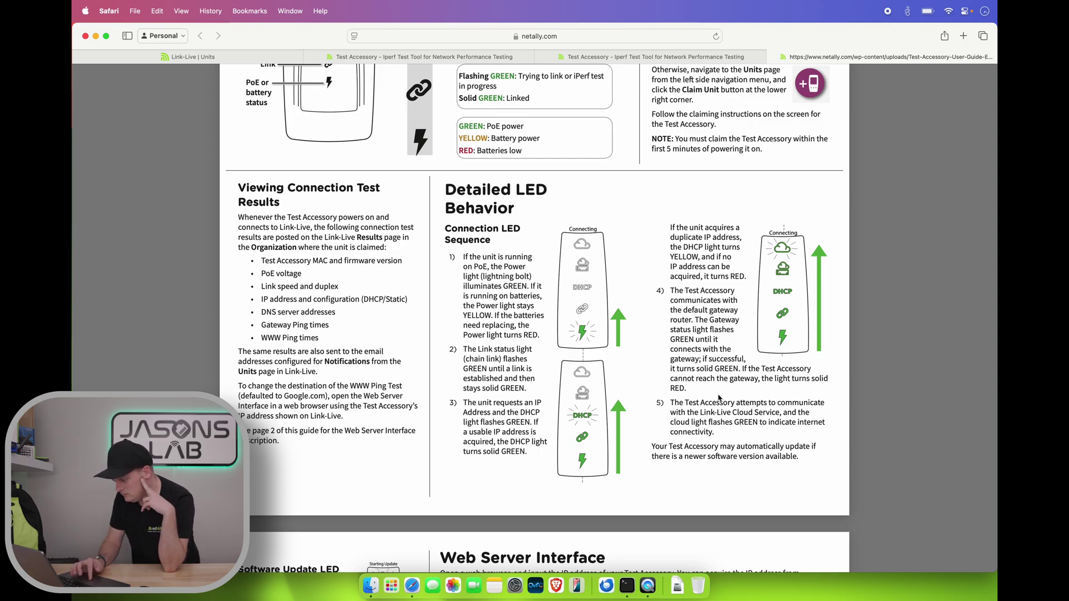
pyautogui.scroll(-3, 718, 398)
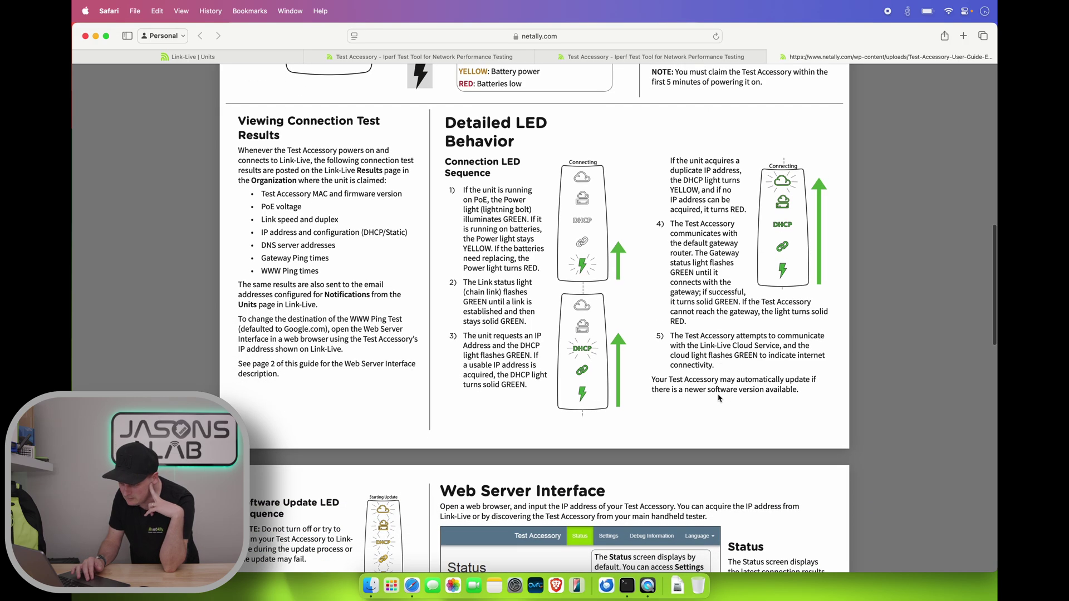
pyautogui.scroll(-15, 718, 397)
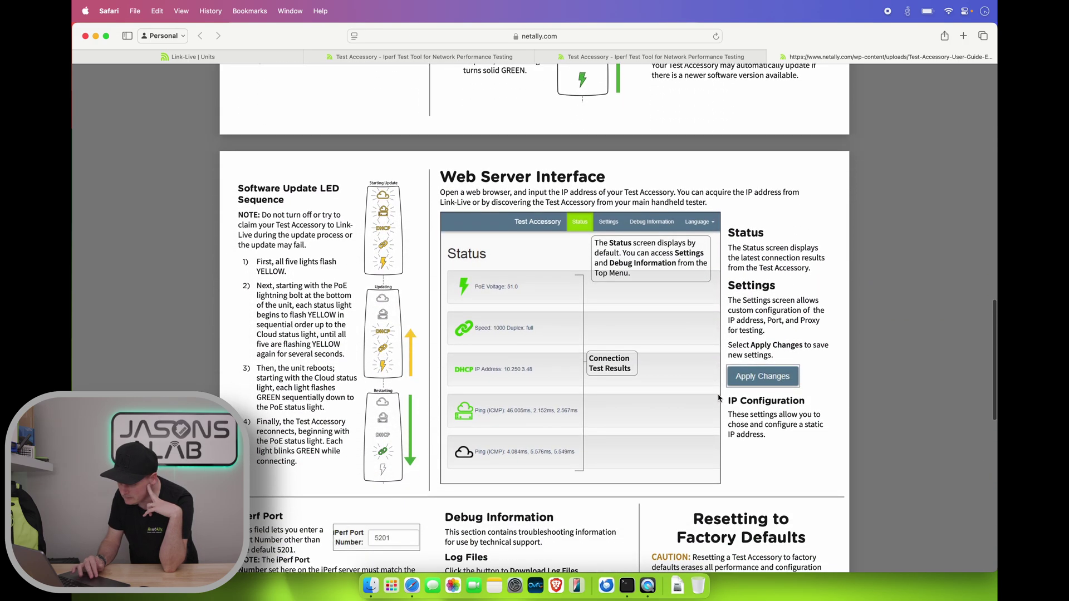
pyautogui.scroll(7, 719, 397)
pyautogui.scroll(-14, 718, 398)
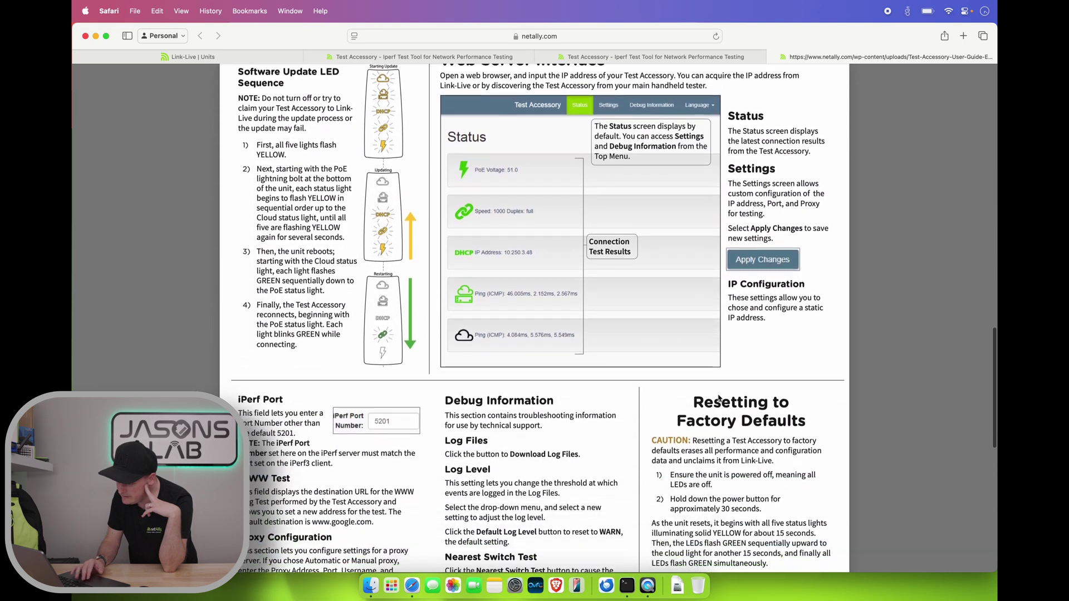
pyautogui.scroll(17, 718, 398)
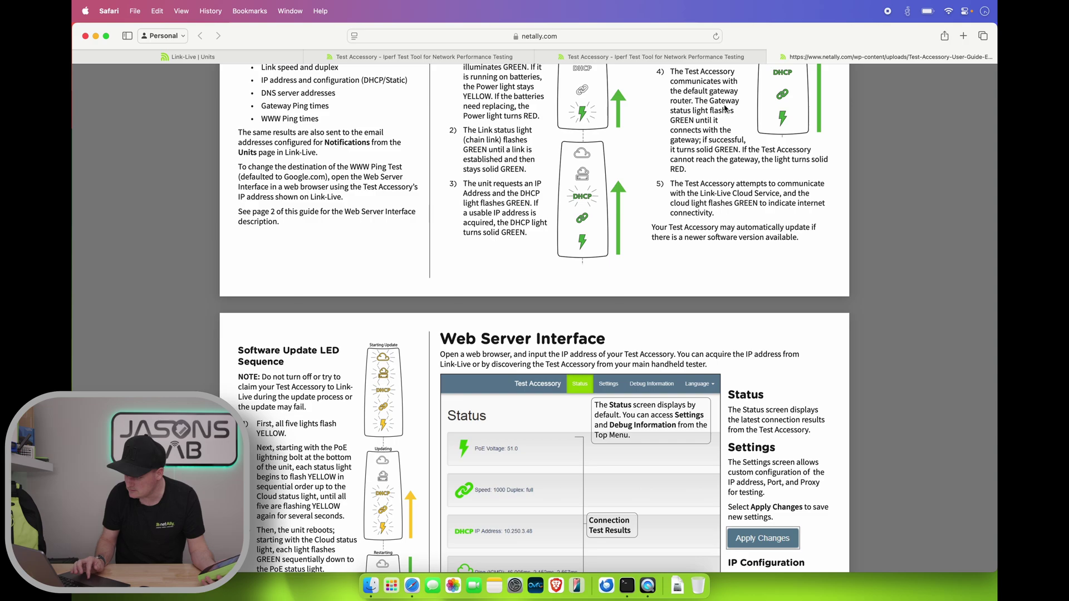
pyautogui.click(378, 59)
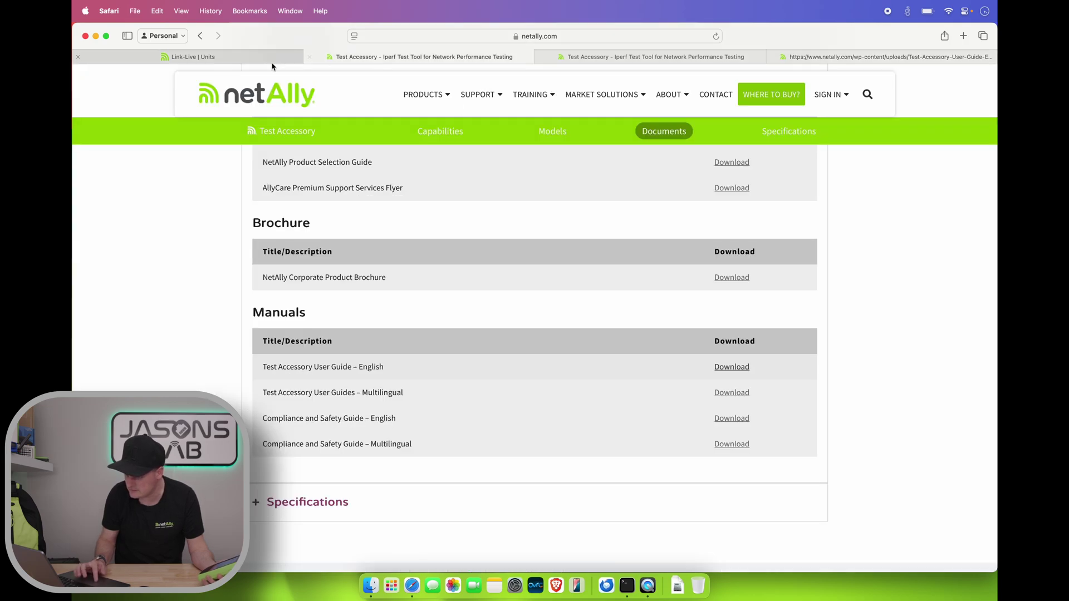
# Return to Link-Live Units and remotely connect to the LinkRunner AT 3000/4000 - 5600CD.
pyautogui.click(257, 59)
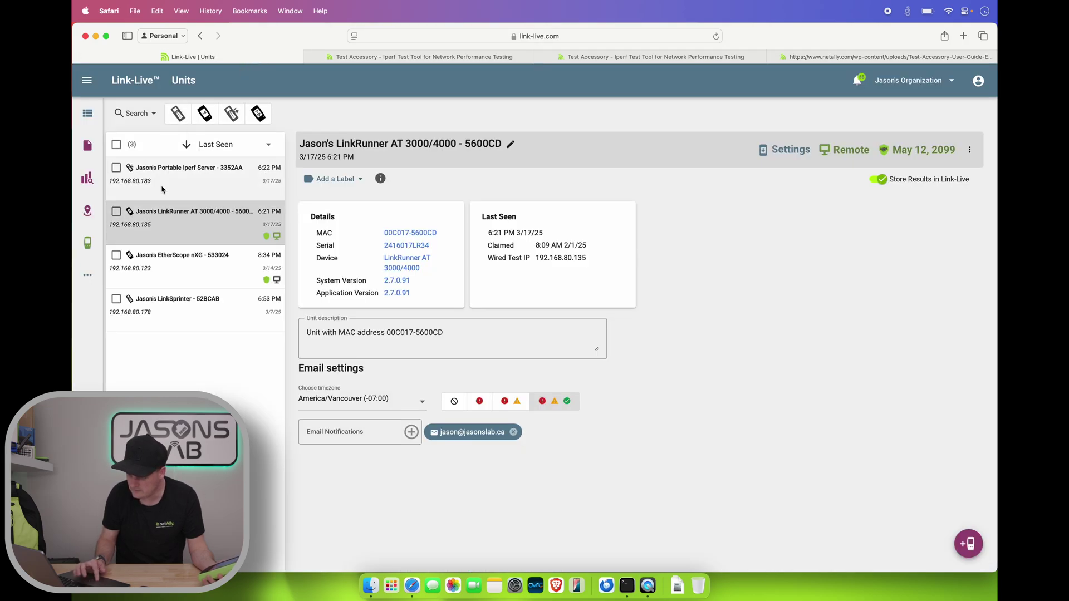
pyautogui.click(850, 151)
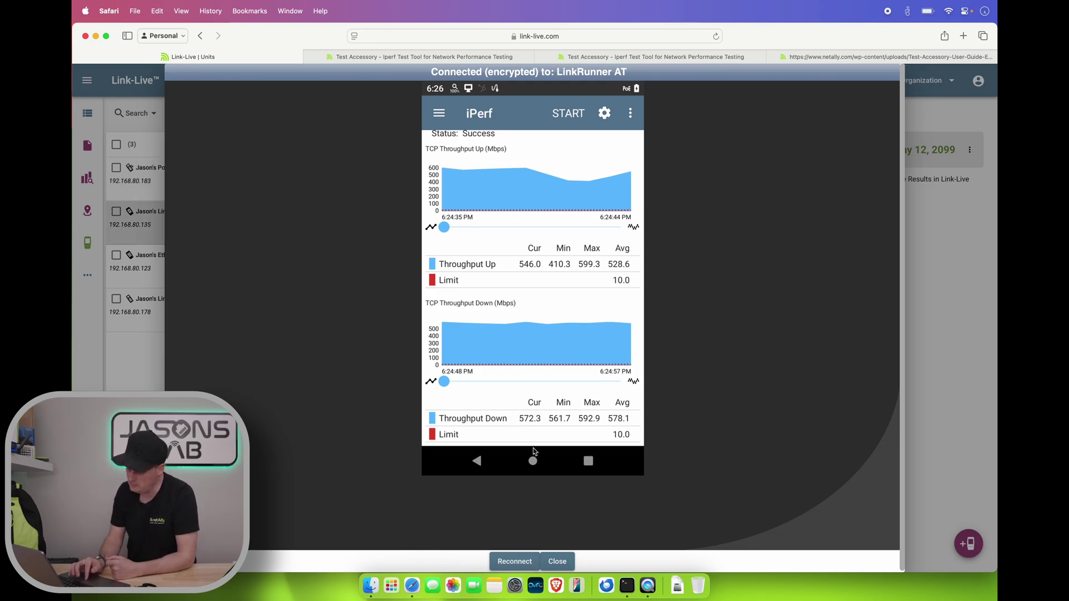
# Expand the Test Accessory's Capabilities and Specifications to show iPerf v3.1 and 550Mbps typical throughput.
pyautogui.hotkey('ctrl', 'Tab')
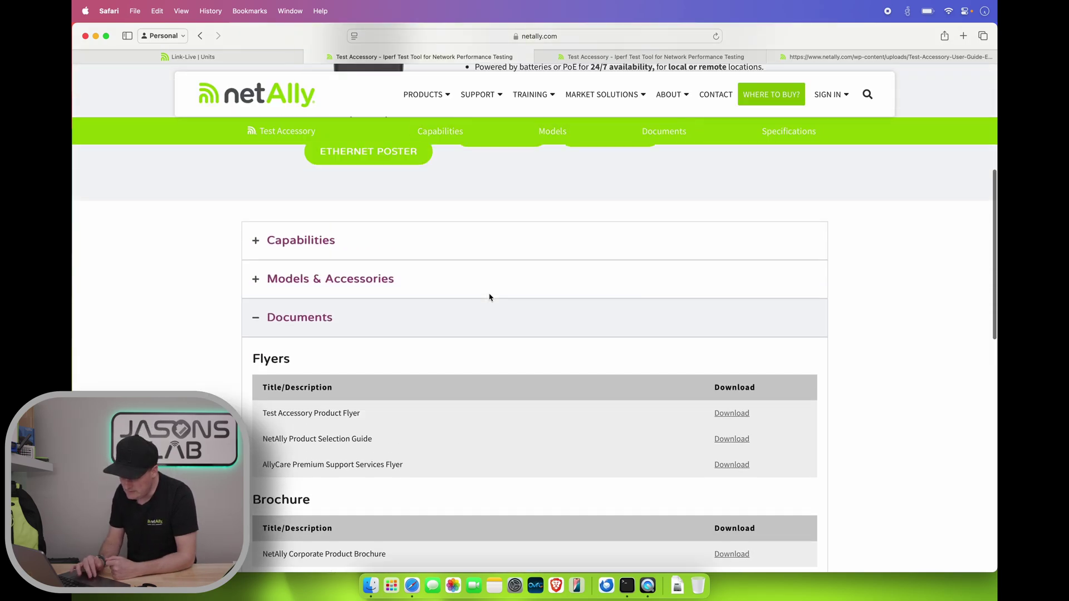
pyautogui.scroll(3, 489, 296)
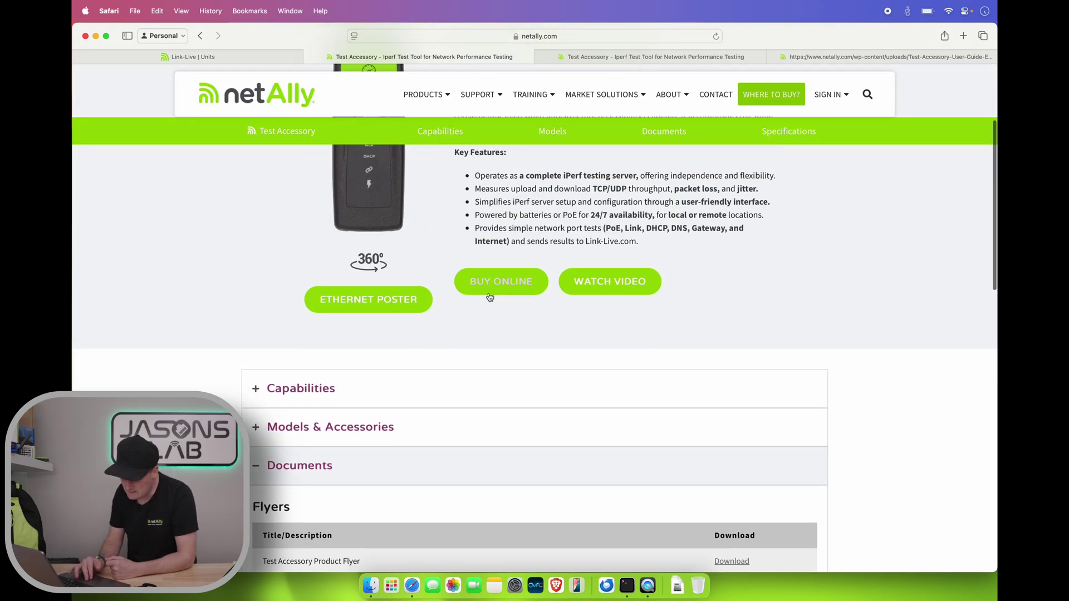
pyautogui.click(306, 396)
pyautogui.scroll(-2, 311, 397)
pyautogui.scroll(-2, 310, 396)
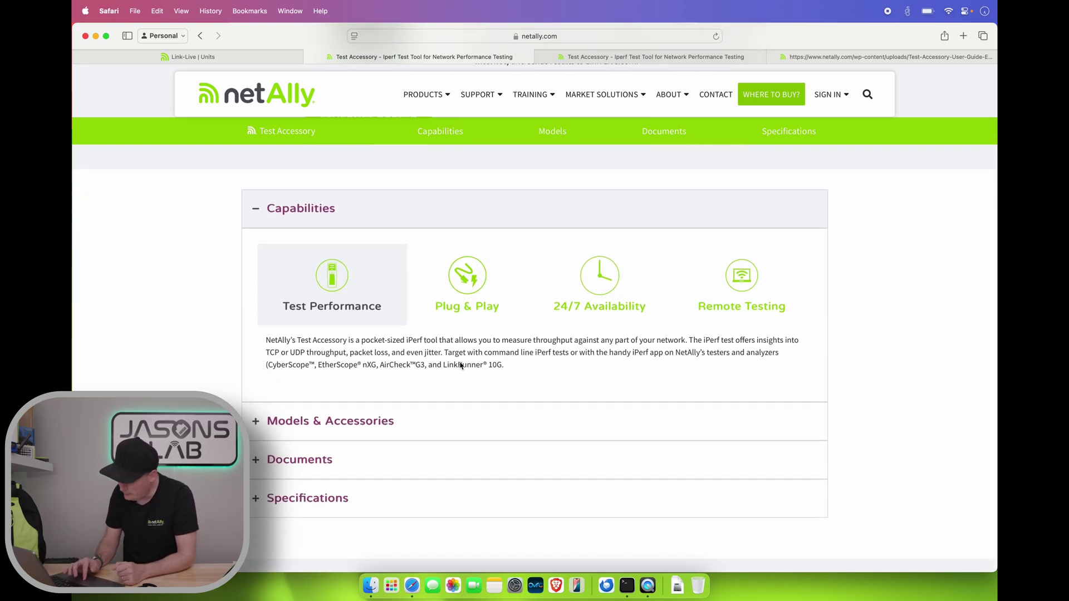
pyautogui.click(320, 499)
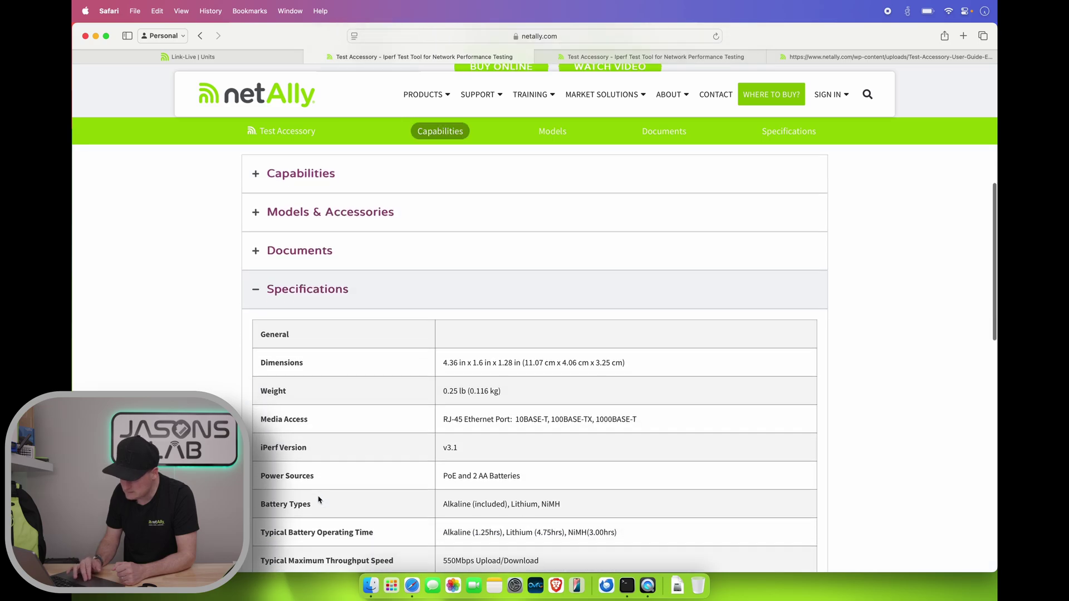
pyautogui.scroll(-4, 319, 499)
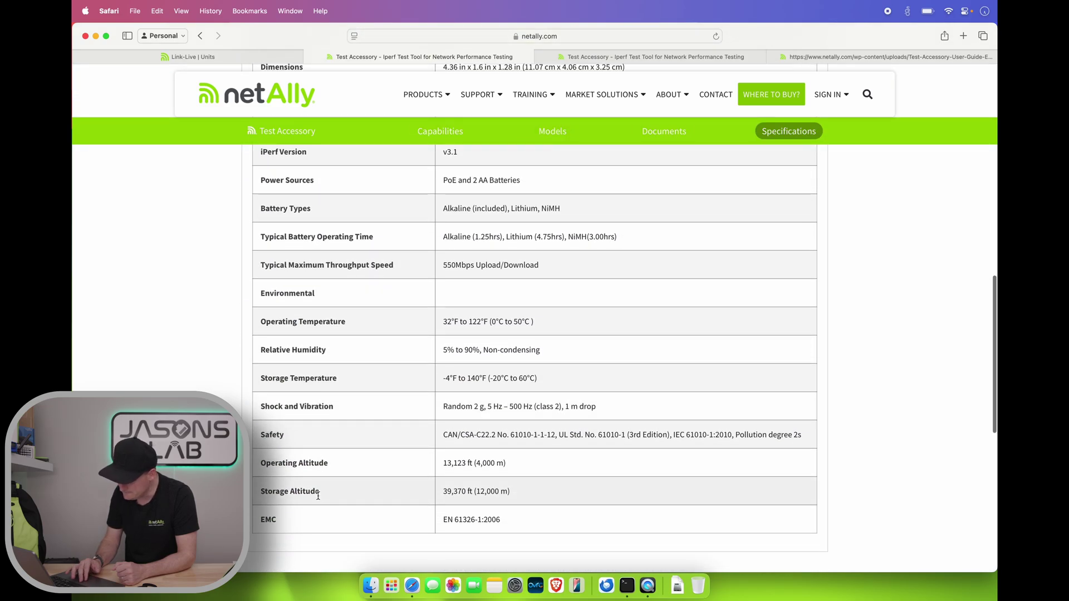
pyautogui.scroll(2, 318, 496)
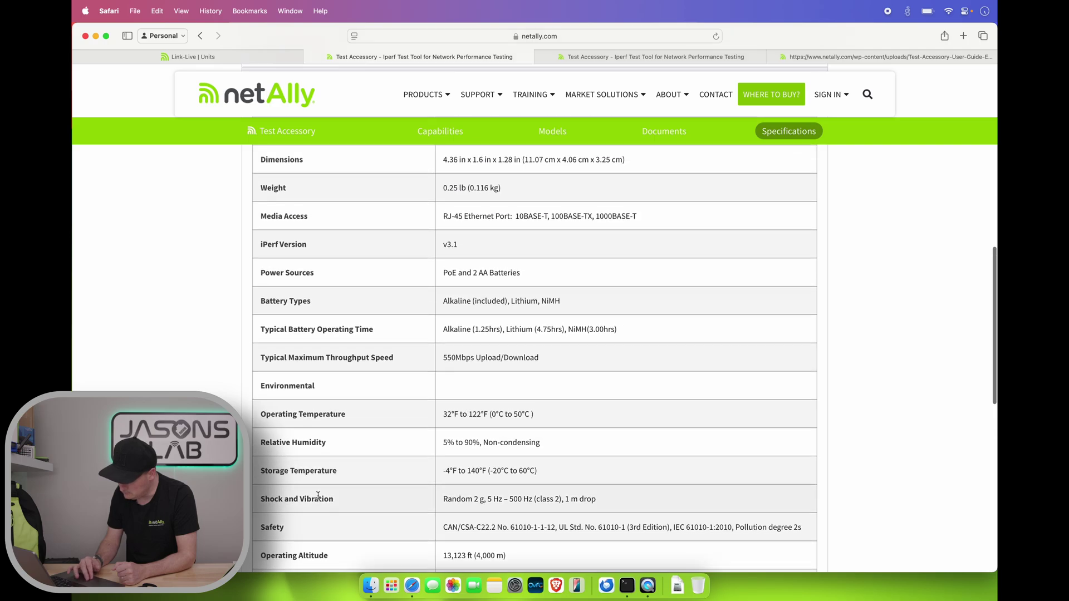